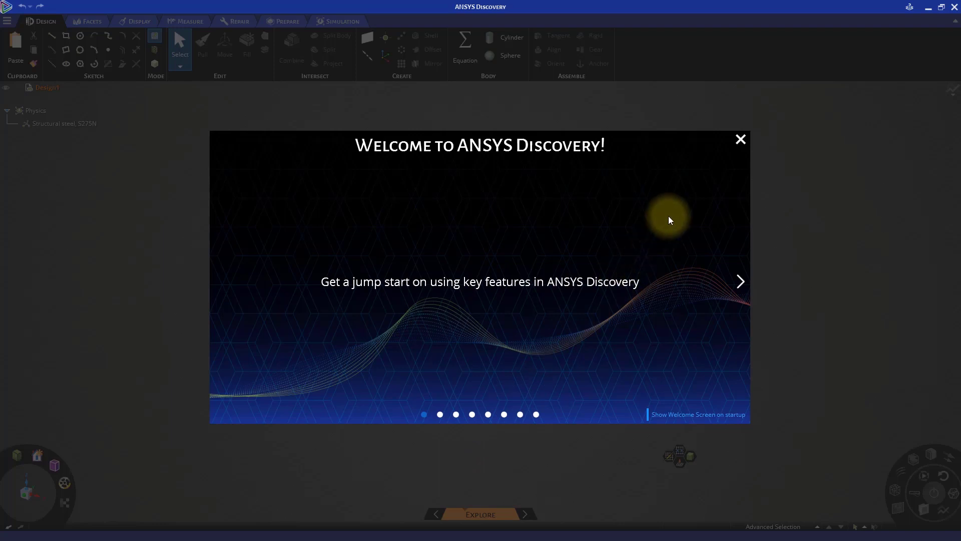
# Dismiss the welcome slideshow, create the new empty Design1, and enter the Model stage
pyautogui.click(740, 140)
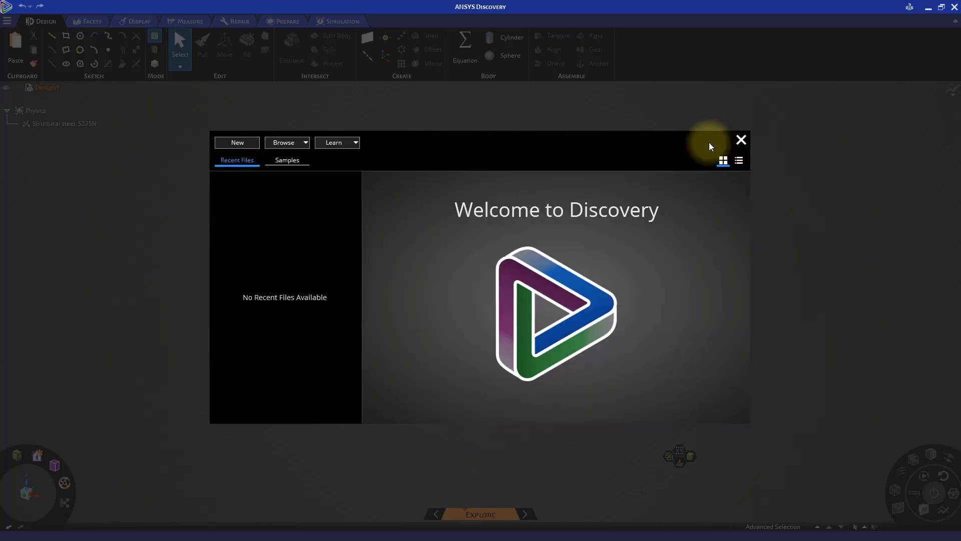
pyautogui.click(236, 143)
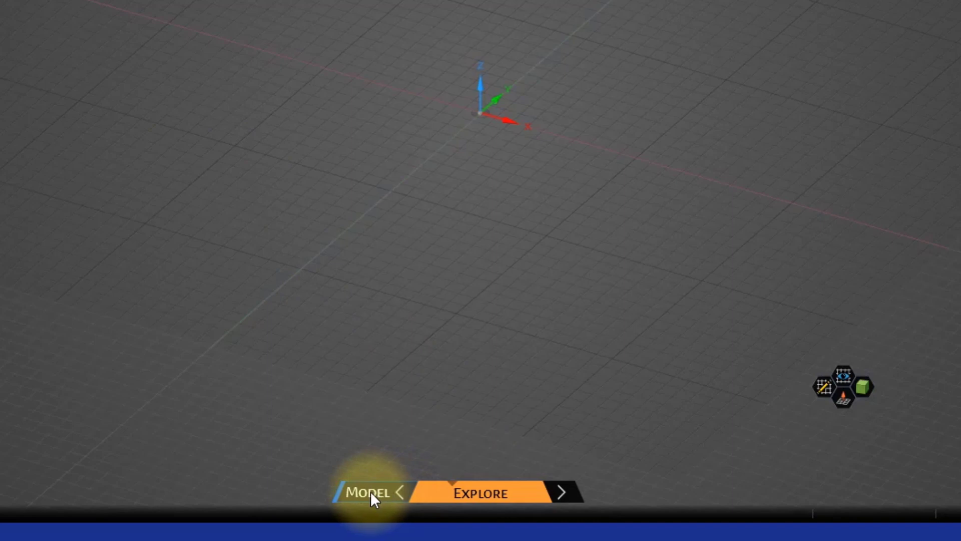
pyautogui.click(371, 491)
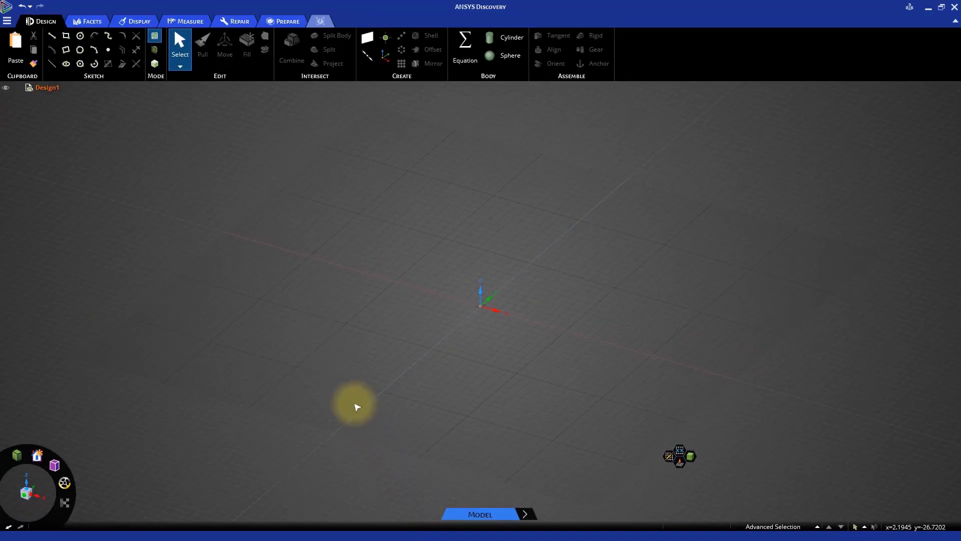
# In plan view, draw a 30 mm diameter circle centred at the origin
pyautogui.press('v')
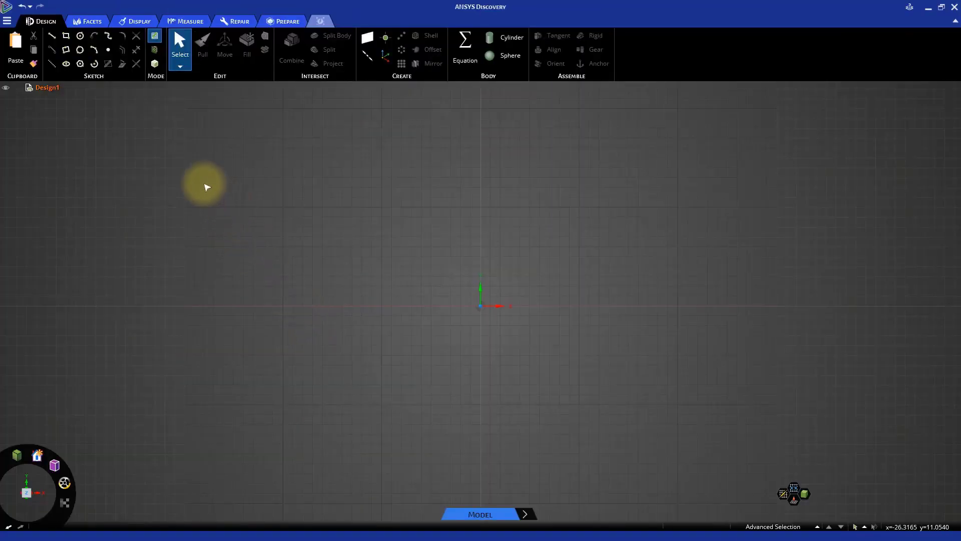
pyautogui.click(80, 36)
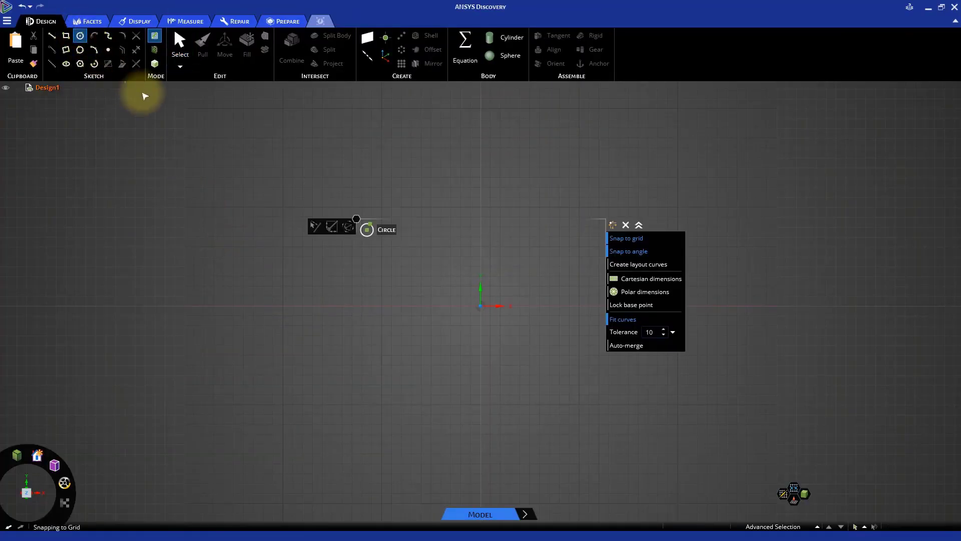
pyautogui.click(480, 306)
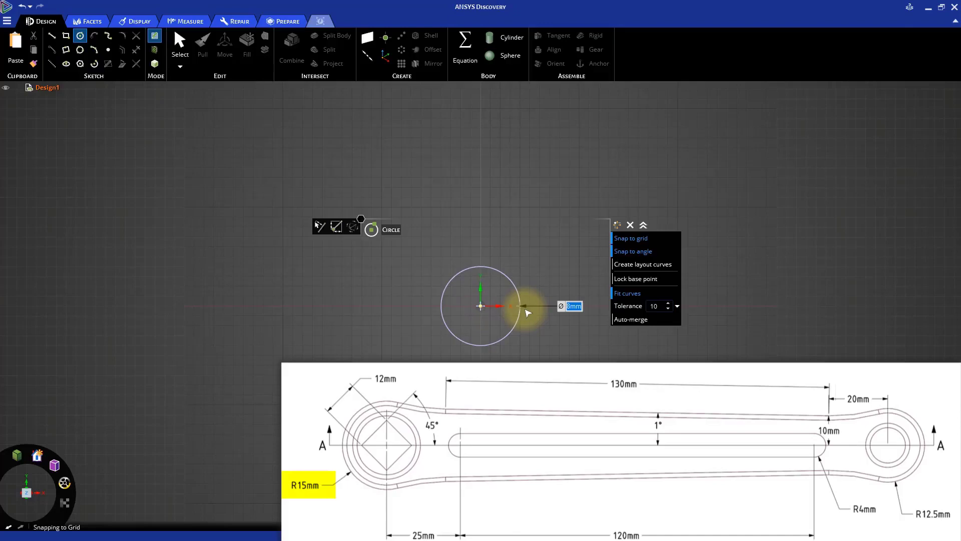
pyautogui.write('30')
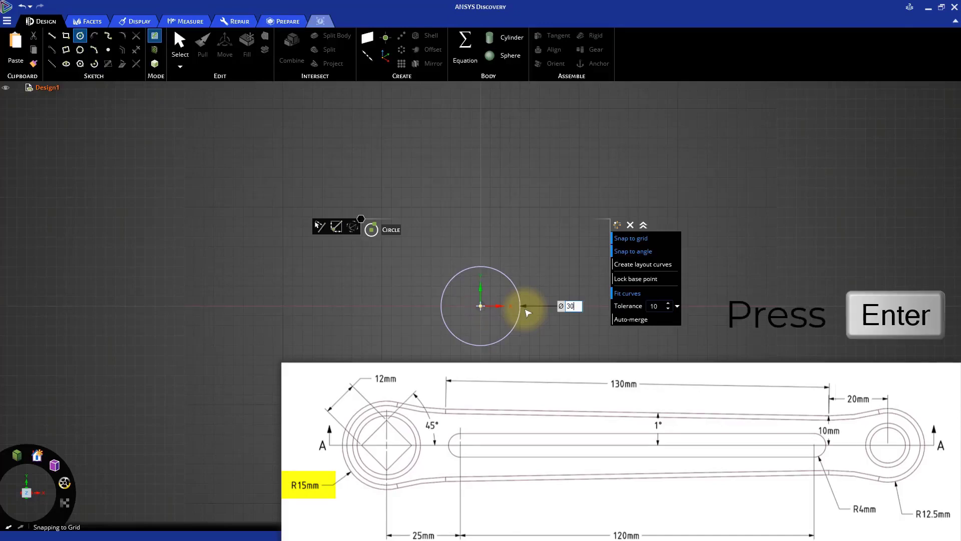
pyautogui.press('Return')
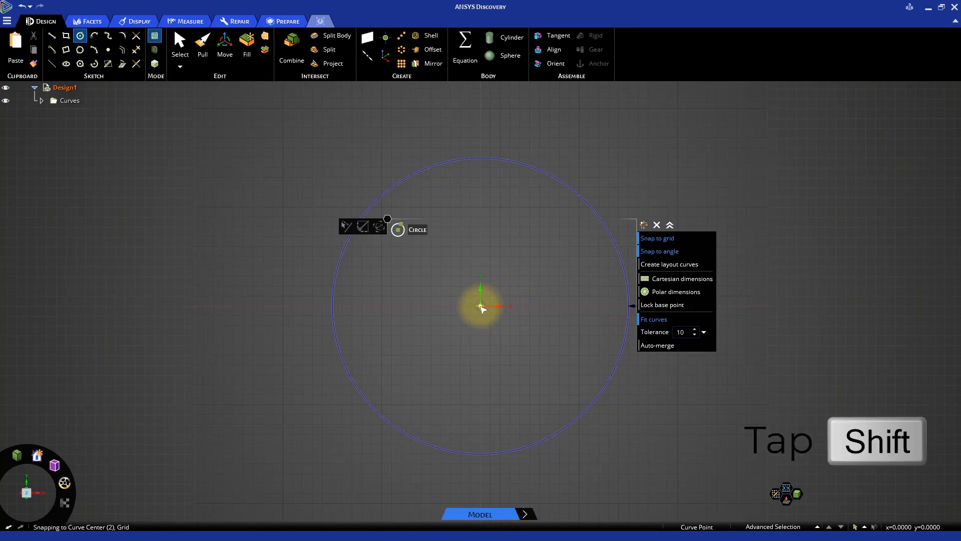
# Draw a 25 mm circle whose centre is 170 mm right of the 30 mm circle's centre
pyautogui.press('shift')
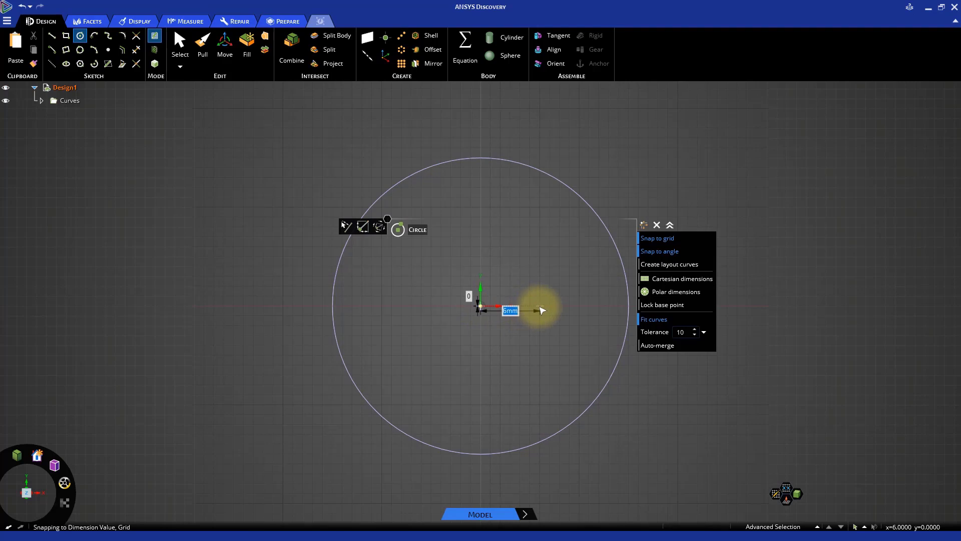
pyautogui.write('170')
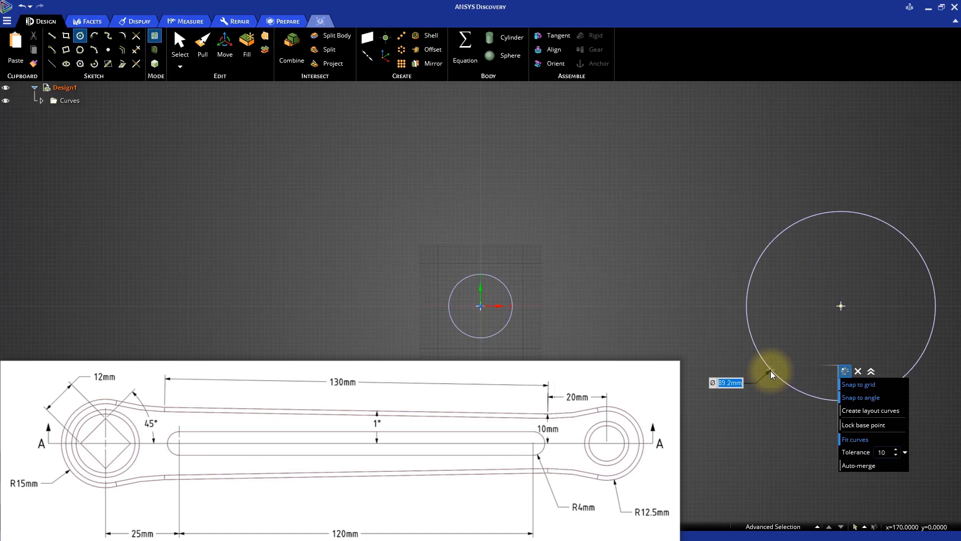
pyautogui.write('2')
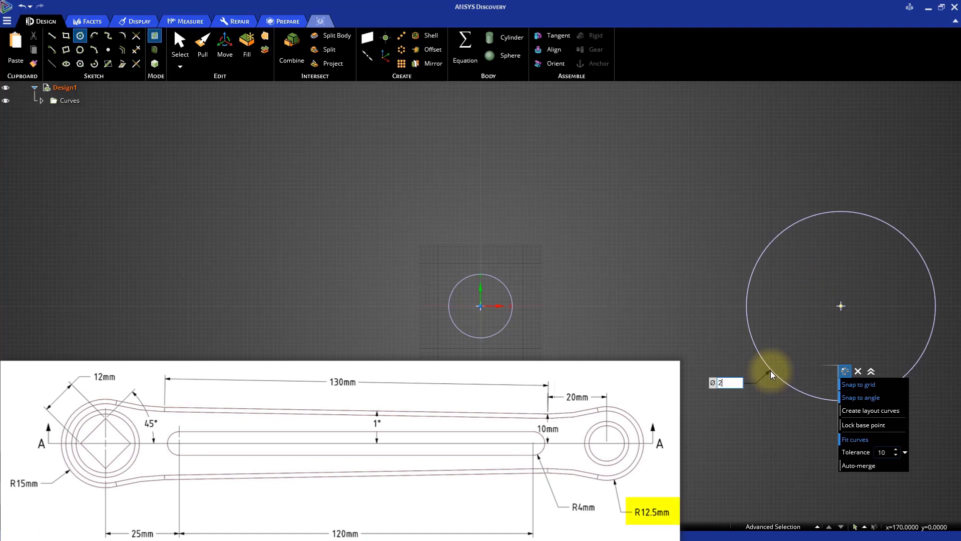
pyautogui.write('5')
pyautogui.press('Return')
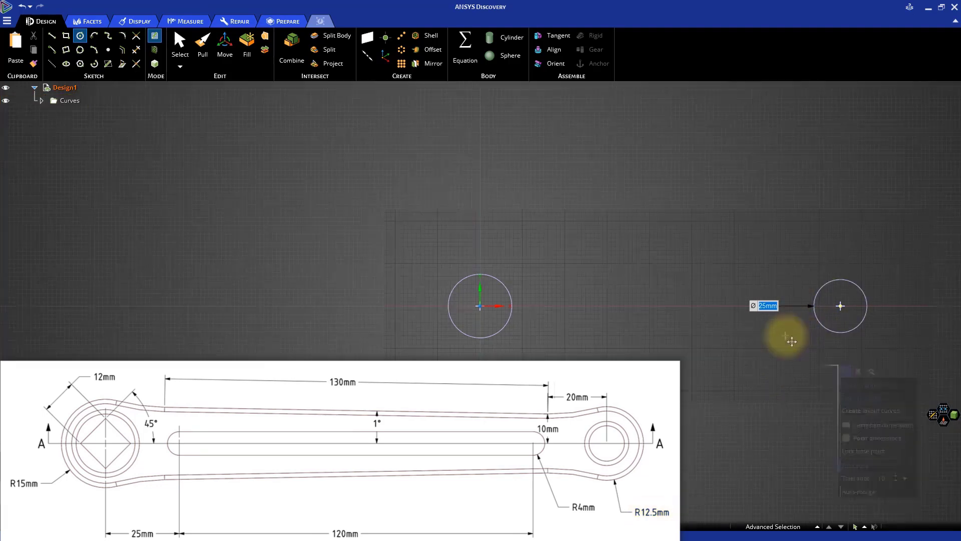
# Draw a 67 mm horizontal construction line between the two circles and select it
pyautogui.keyDown('shift'); pyautogui.moveTo(783, 337); pyautogui.dragTo(616, 314, button='middle'); pyautogui.keyUp('shift')
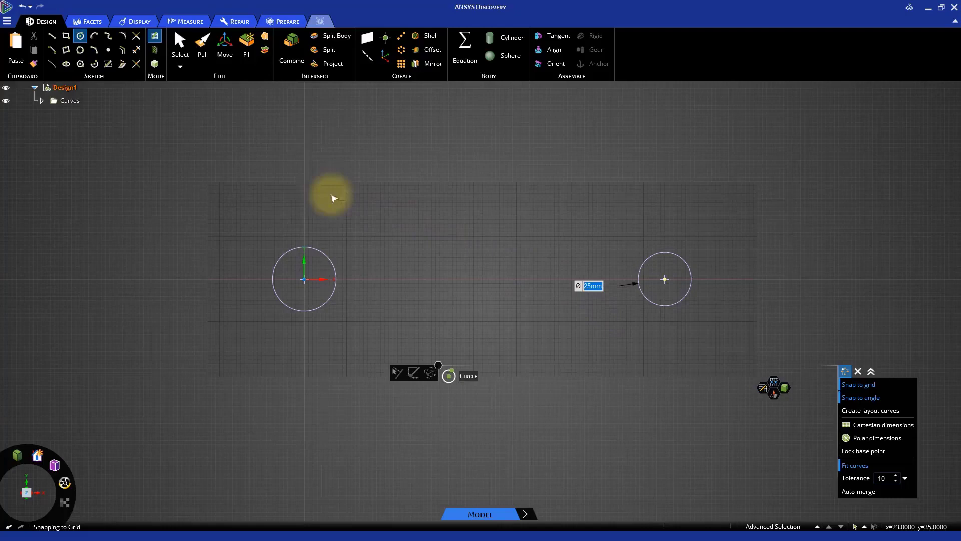
pyautogui.click(54, 65)
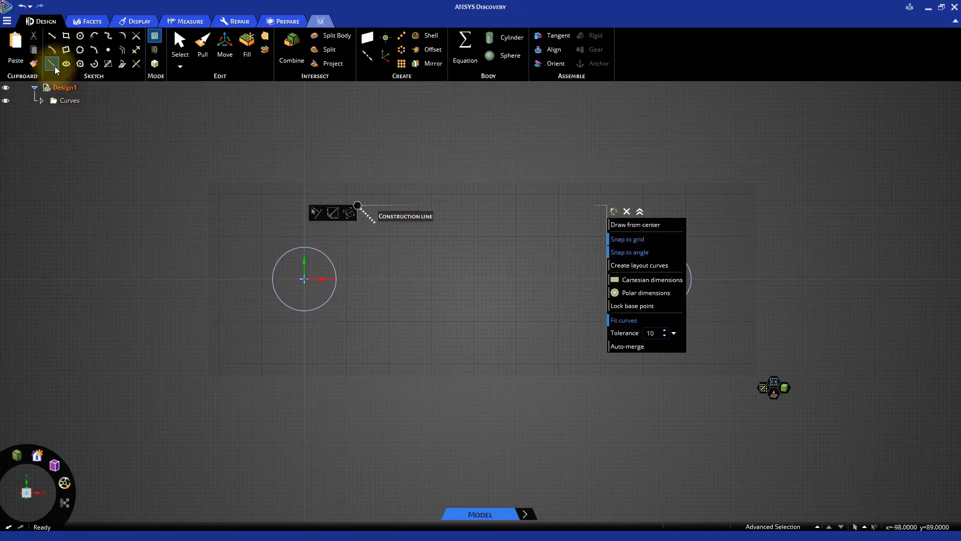
pyautogui.click(385, 279)
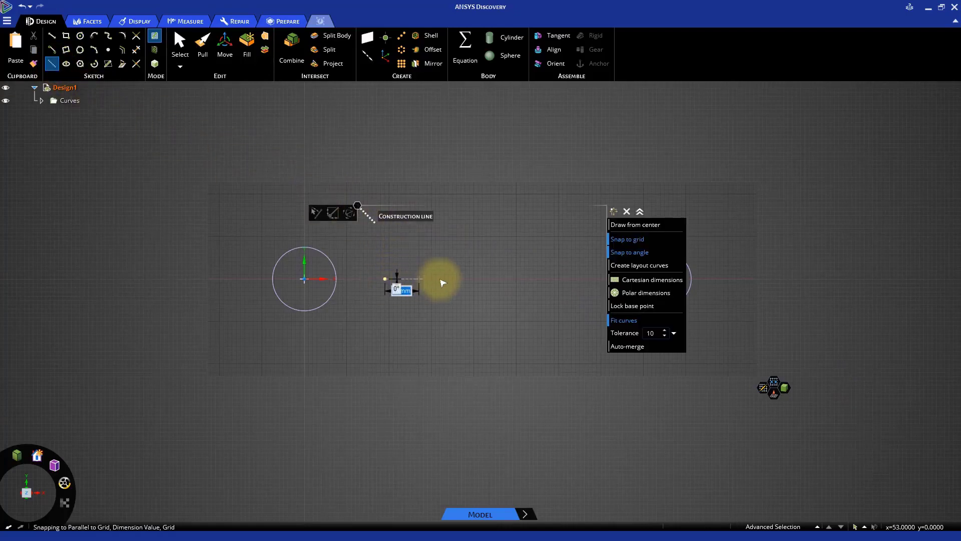
pyautogui.click(526, 279)
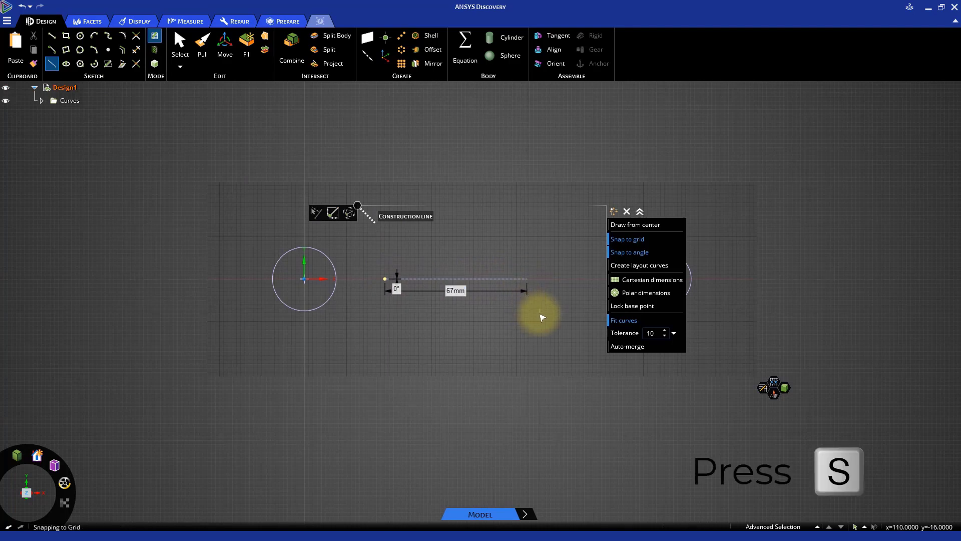
pyautogui.press('s')
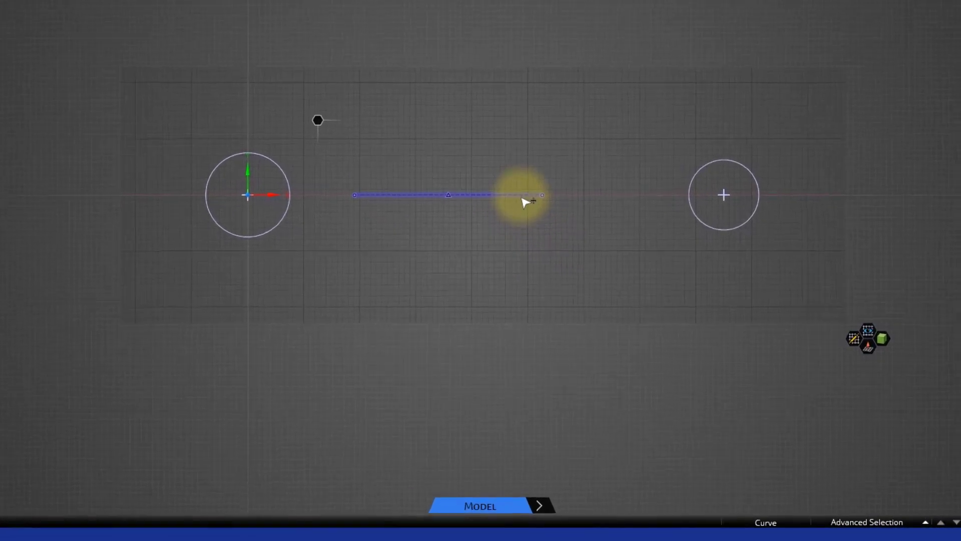
pyautogui.click(511, 279)
pyautogui.rightClick(522, 190)
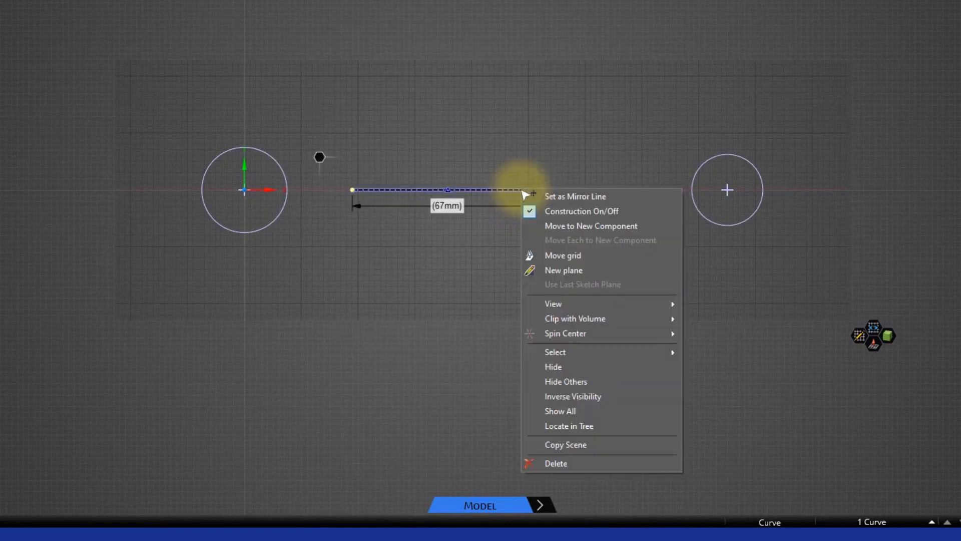
# Set the 67 mm construction line as the sketch's mirror line
pyautogui.click(568, 197)
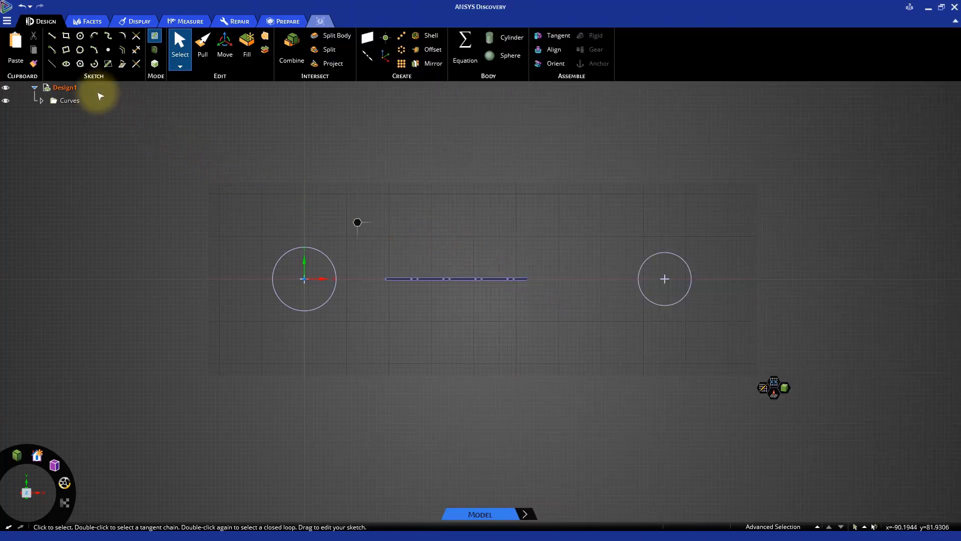
# Draw a 130 mm upper line starting -20 mm and 10 mm offset from the right circle's centre, mirrored below
pyautogui.click(52, 35)
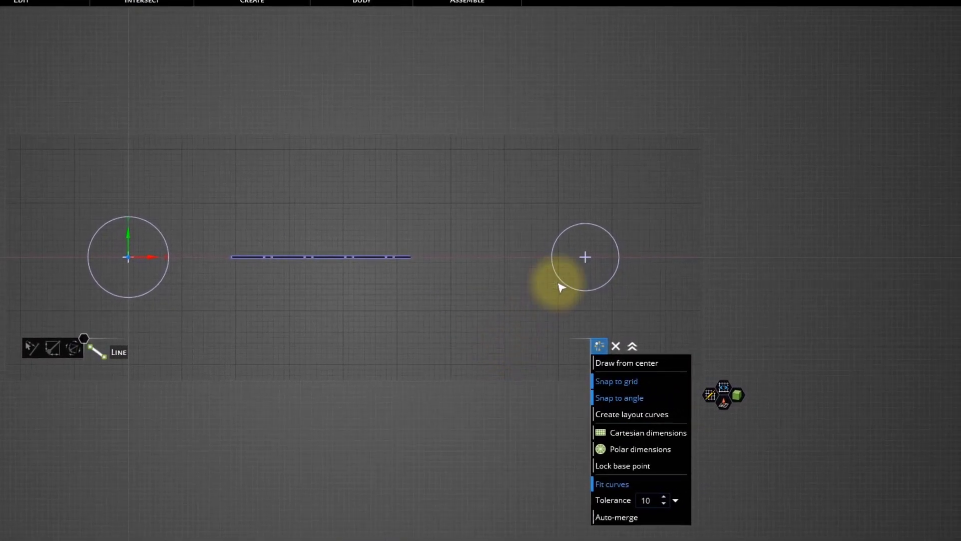
pyautogui.click(586, 258)
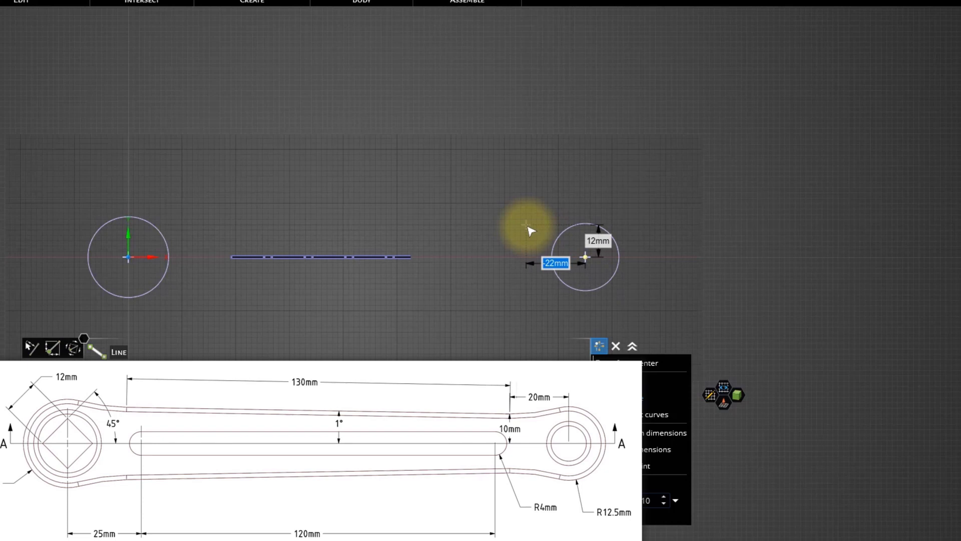
pyautogui.press('BackSpace')
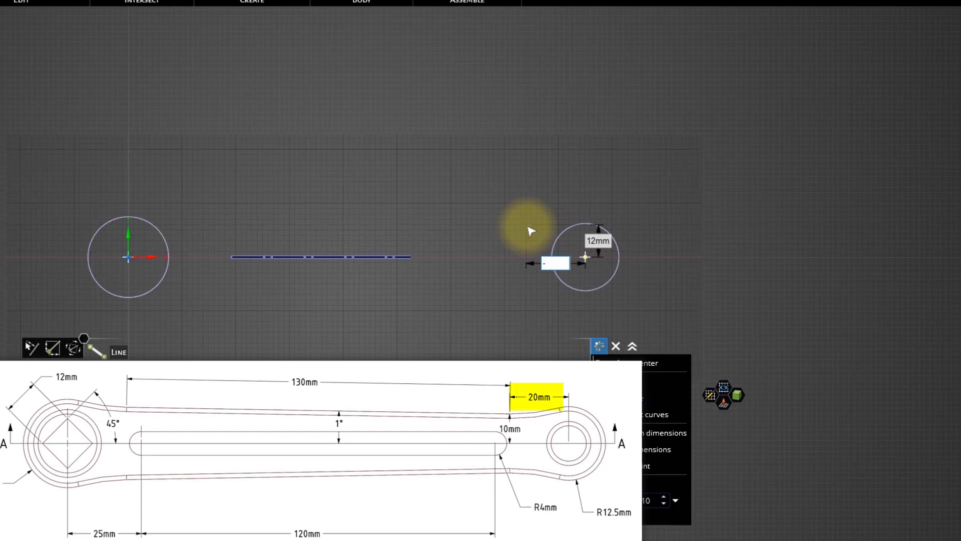
pyautogui.write('-20')
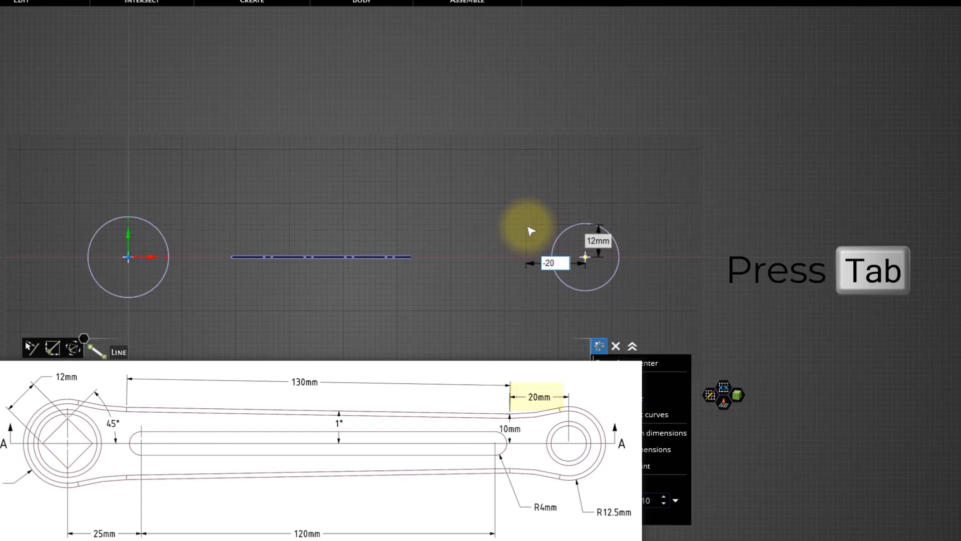
pyautogui.press('Tab')
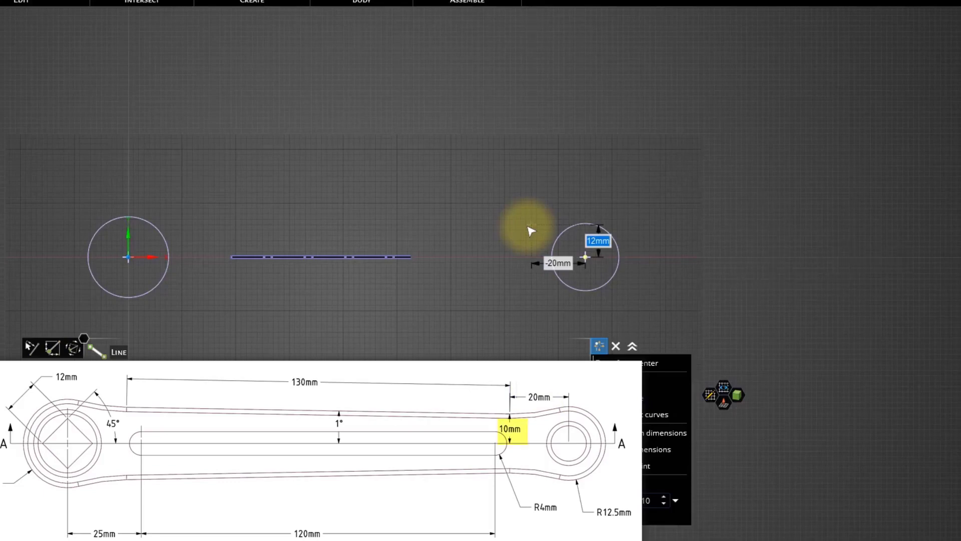
pyautogui.write('10')
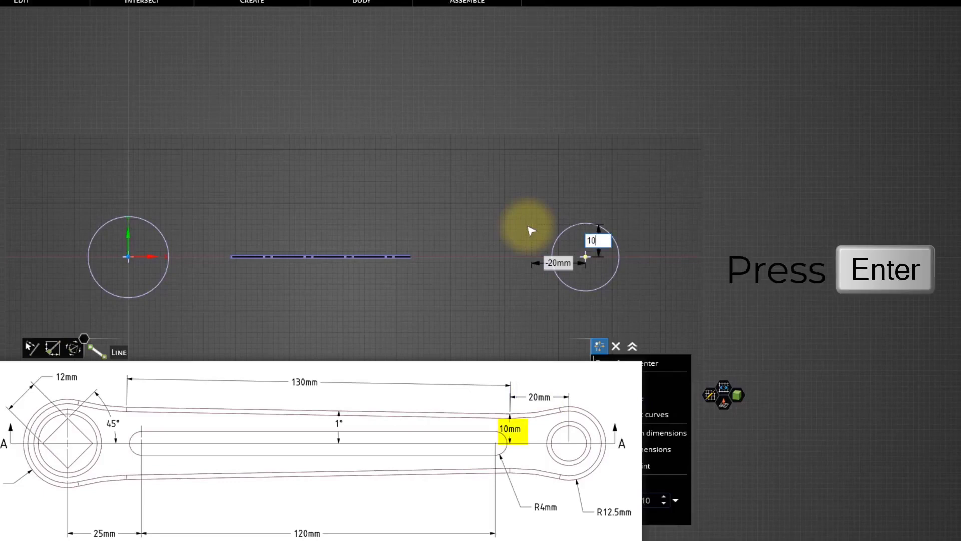
pyautogui.press('Return')
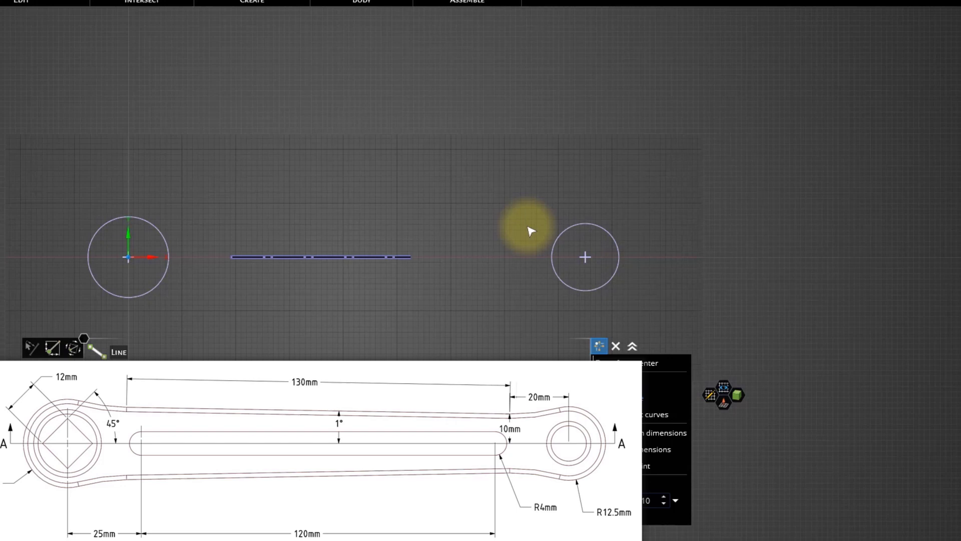
pyautogui.click(531, 230)
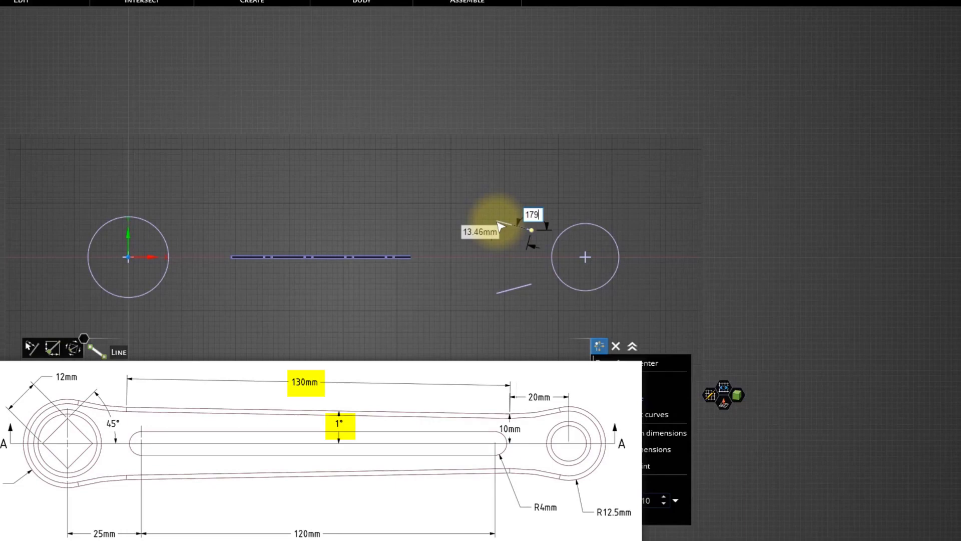
pyautogui.press('Tab')
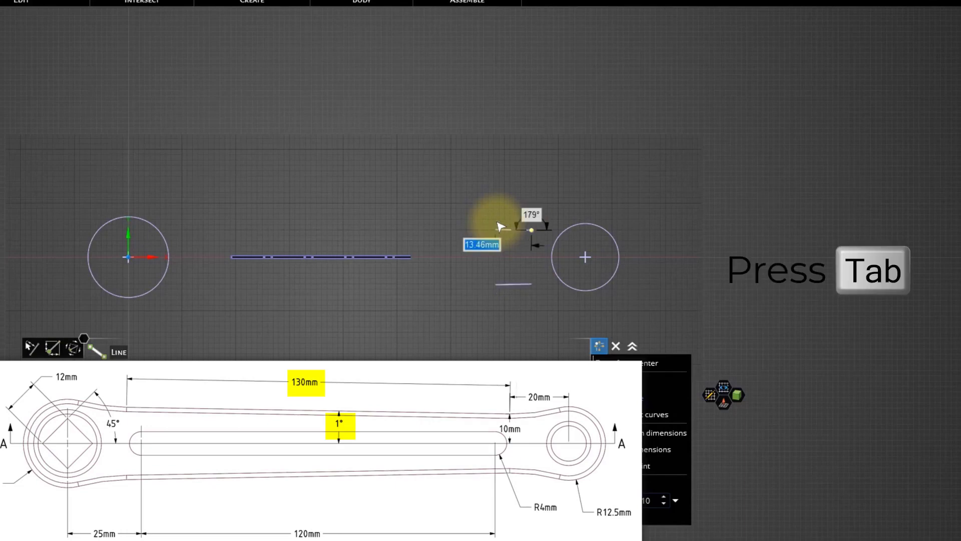
pyautogui.write('130')
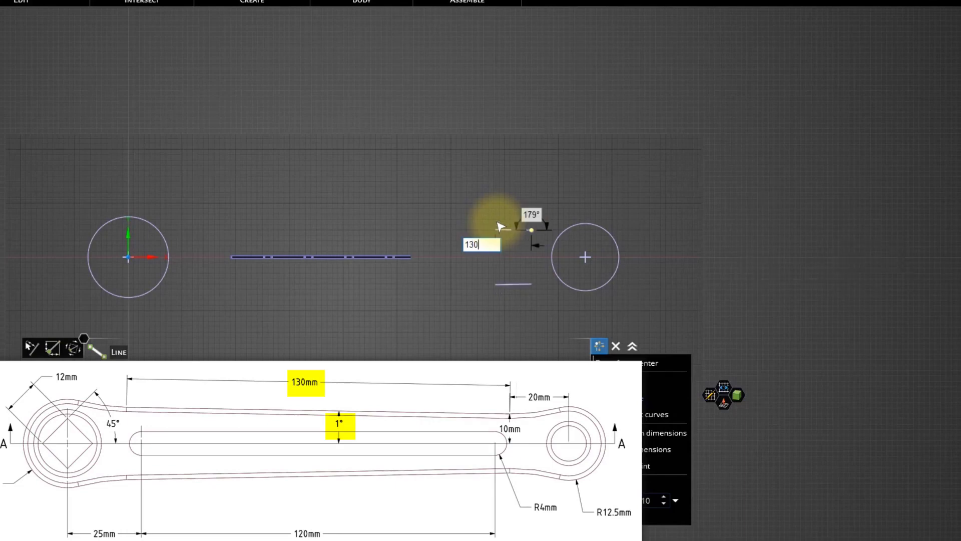
pyautogui.press('Return')
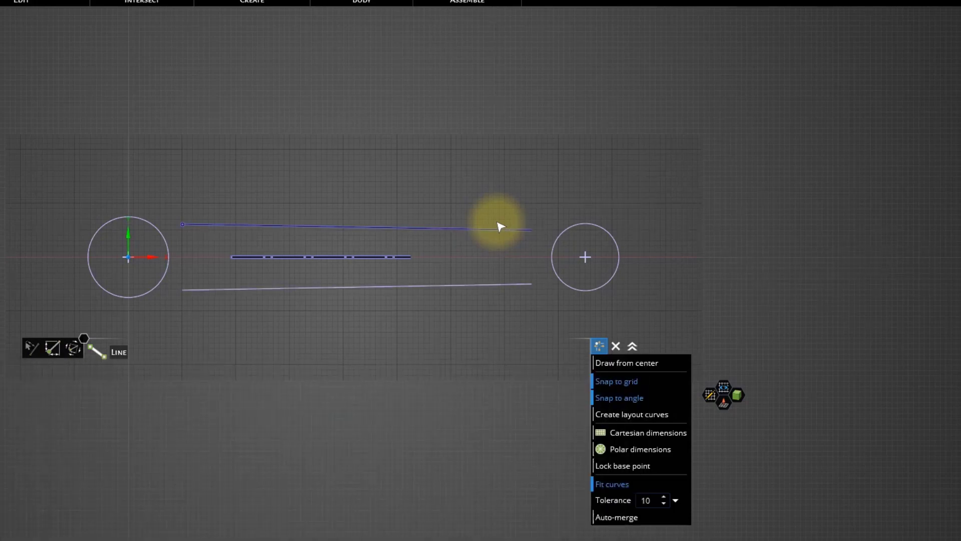
# Blend the upper and lower lines' left ends into the 30 mm circle with tangent arcs
pyautogui.click(183, 224)
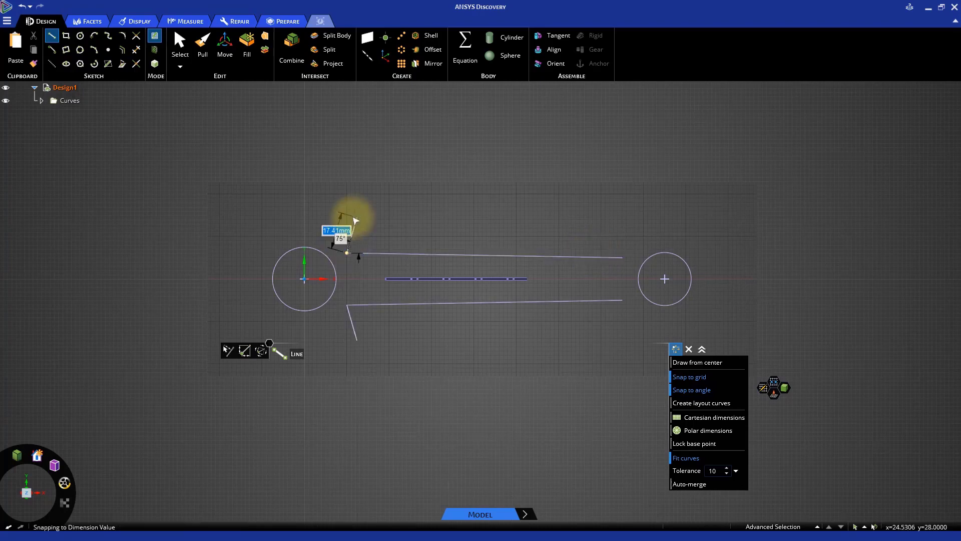
pyautogui.click(95, 36)
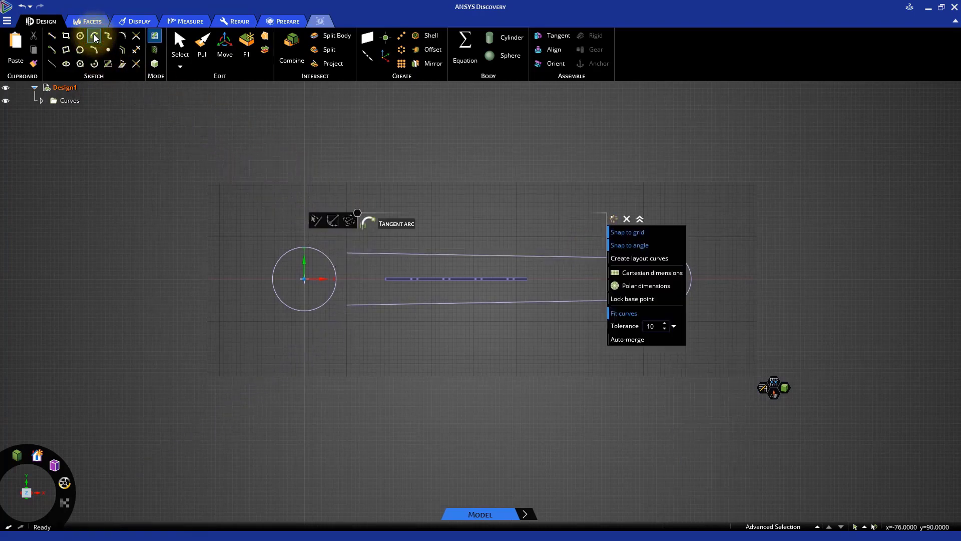
pyautogui.scroll(3, 288, 221)
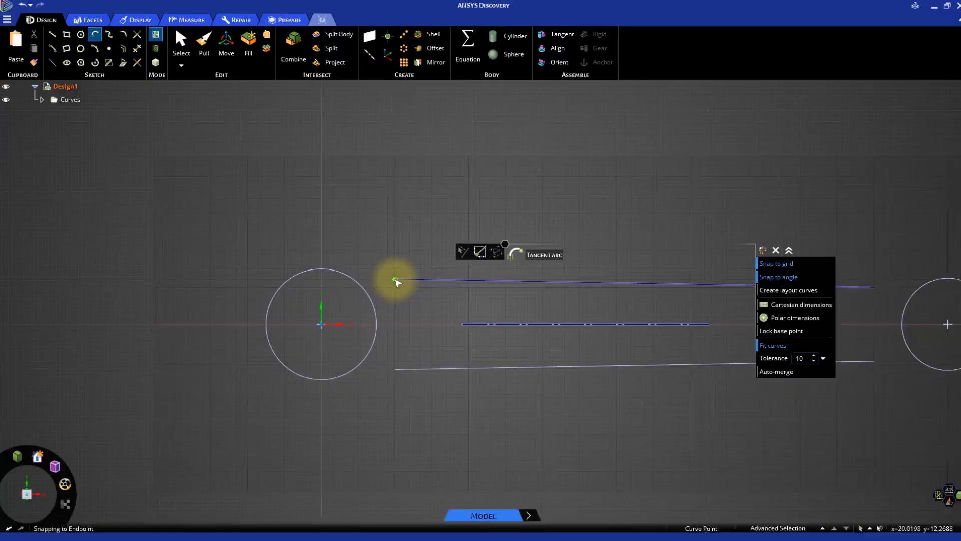
pyautogui.click(395, 279)
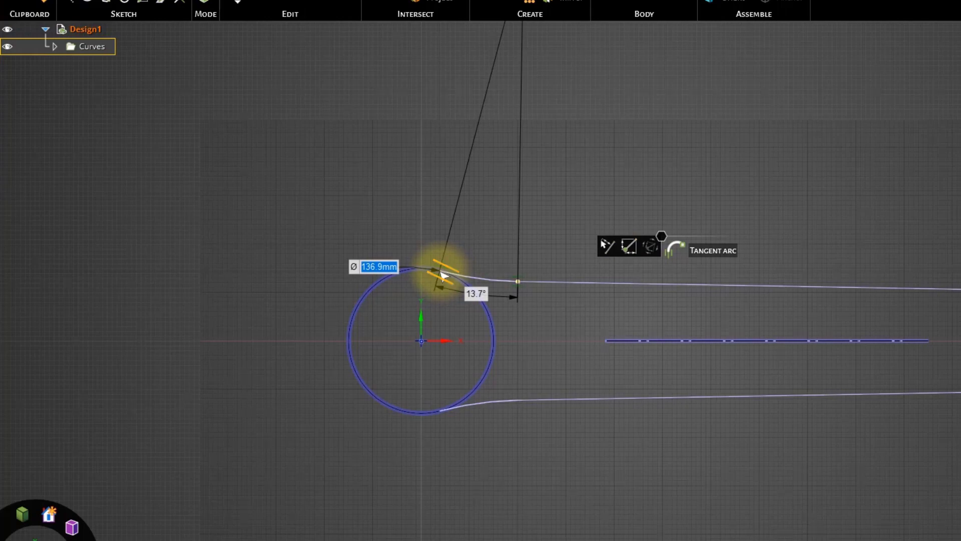
pyautogui.click(444, 274)
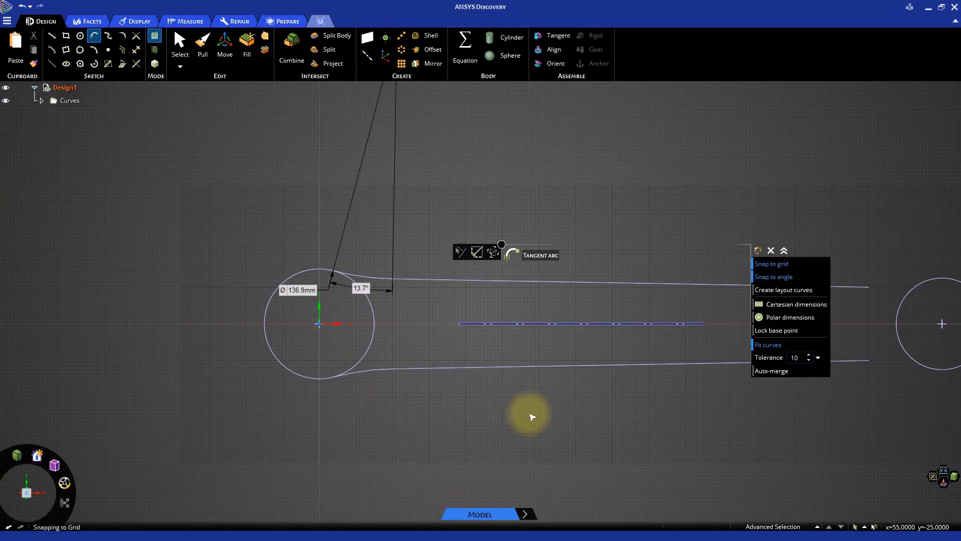
# Blend the lines' right ends into the 25 mm circle with tangent arcs
pyautogui.keyDown('shift'); pyautogui.moveTo(547, 403); pyautogui.dragTo(378, 398, button='middle'); pyautogui.keyUp('shift')
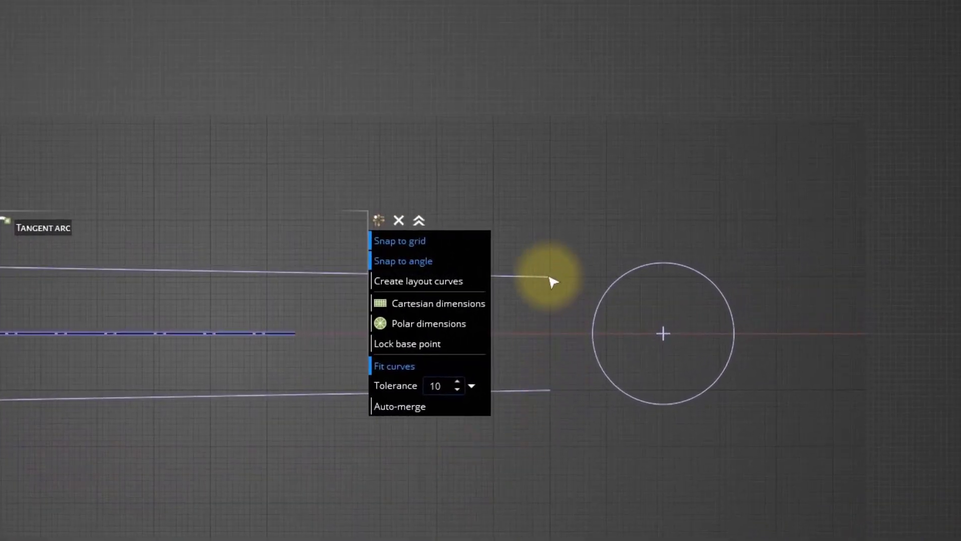
pyautogui.moveTo(549, 276); pyautogui.dragTo(650, 271)
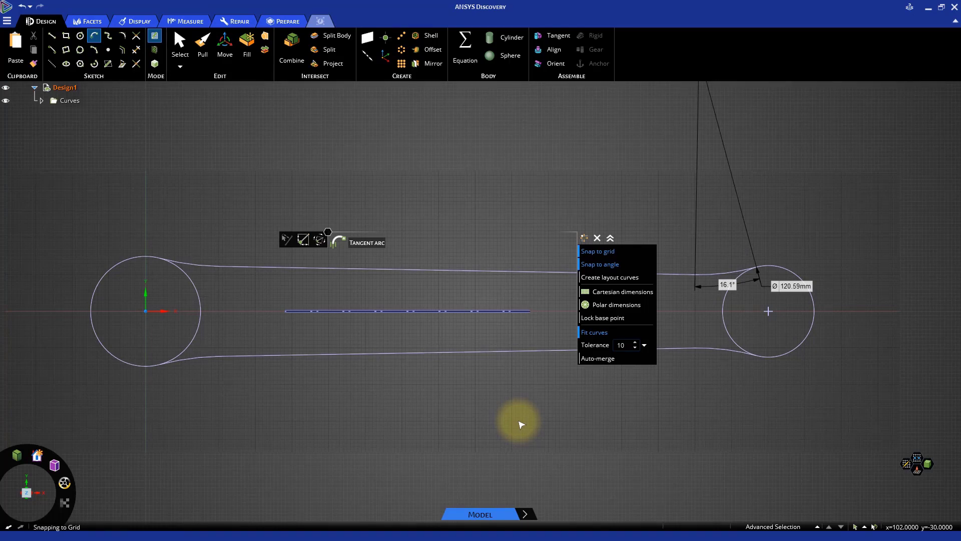
pyautogui.click(136, 52)
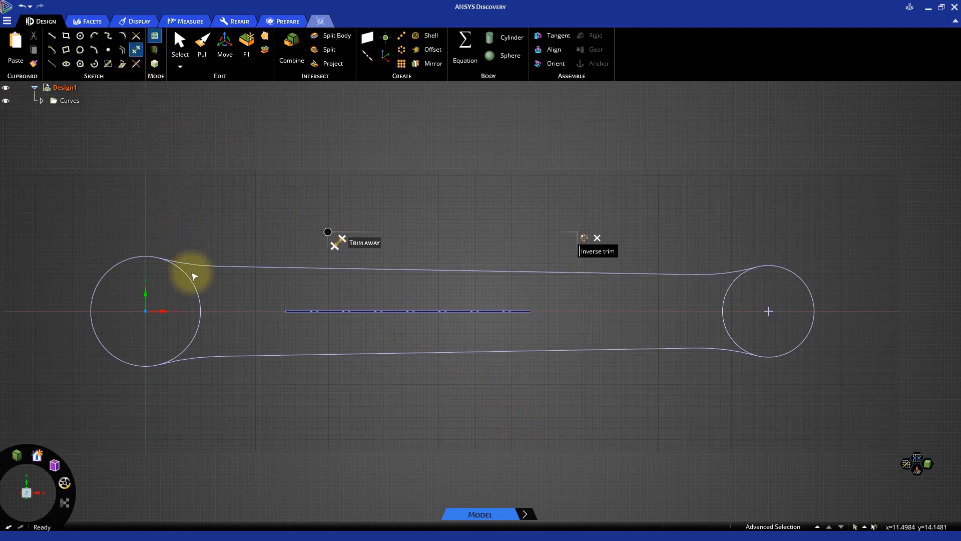
# Trim away the inner arcs of the 30 mm and 25 mm circles, then fill the outline as a surface
pyautogui.click(194, 290)
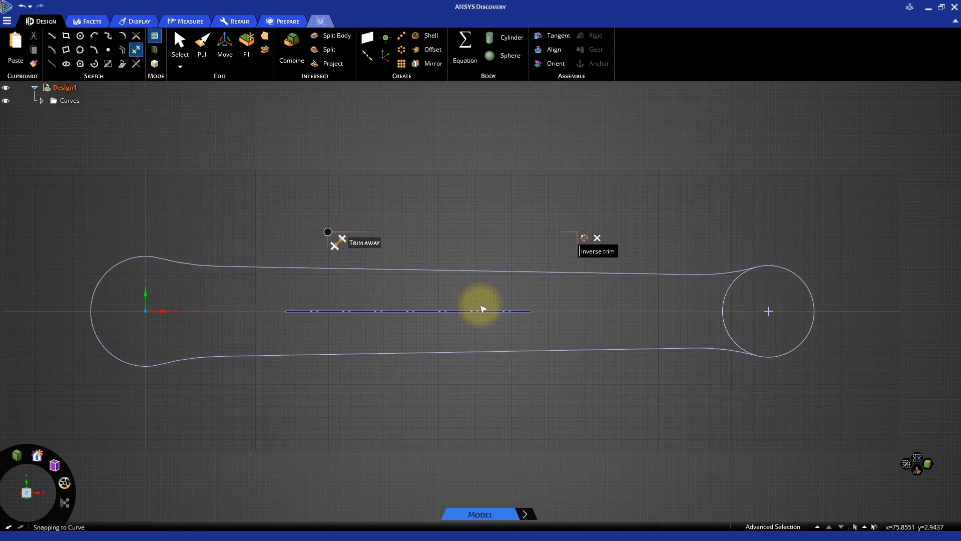
pyautogui.click(724, 316)
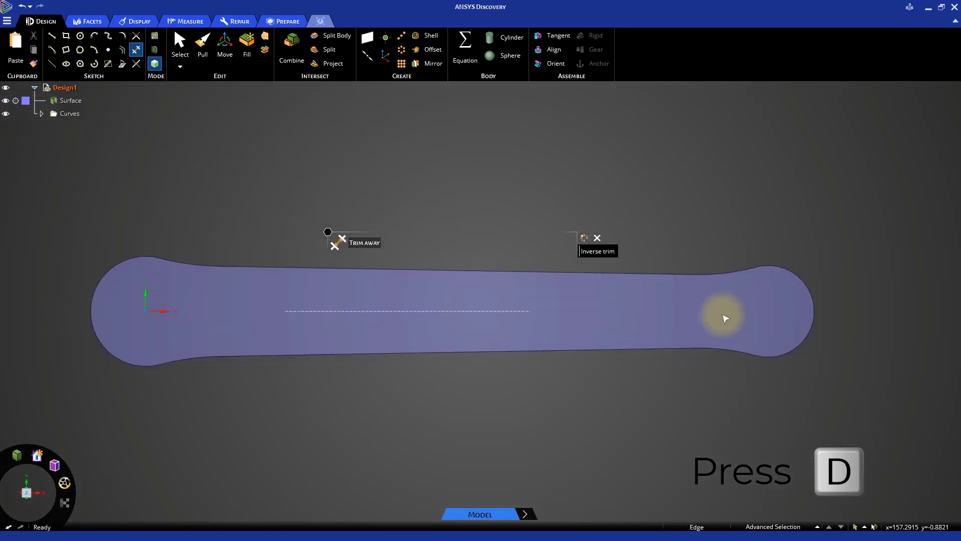
pyautogui.press('h')
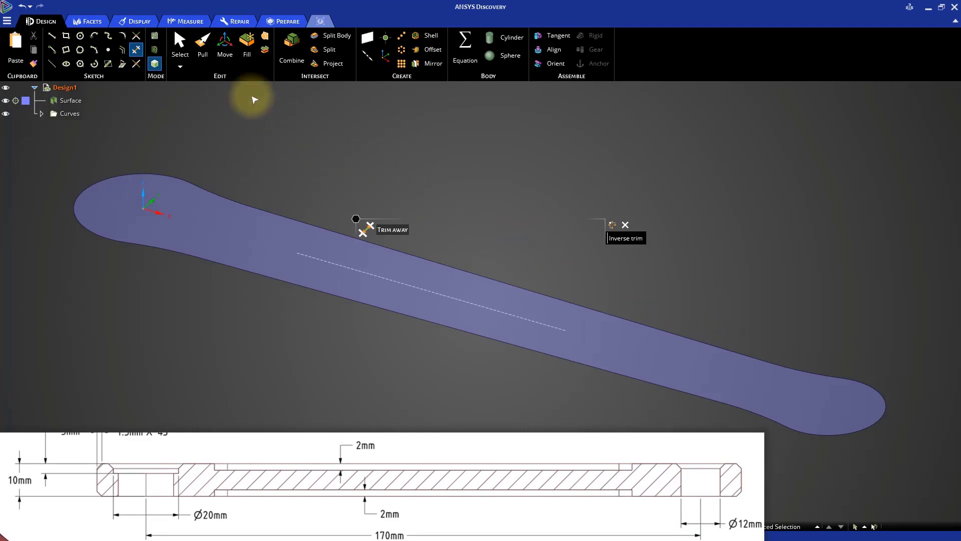
# Pull the crank surface up 10 mm into a solid plate and clear the selection
pyautogui.click(199, 51)
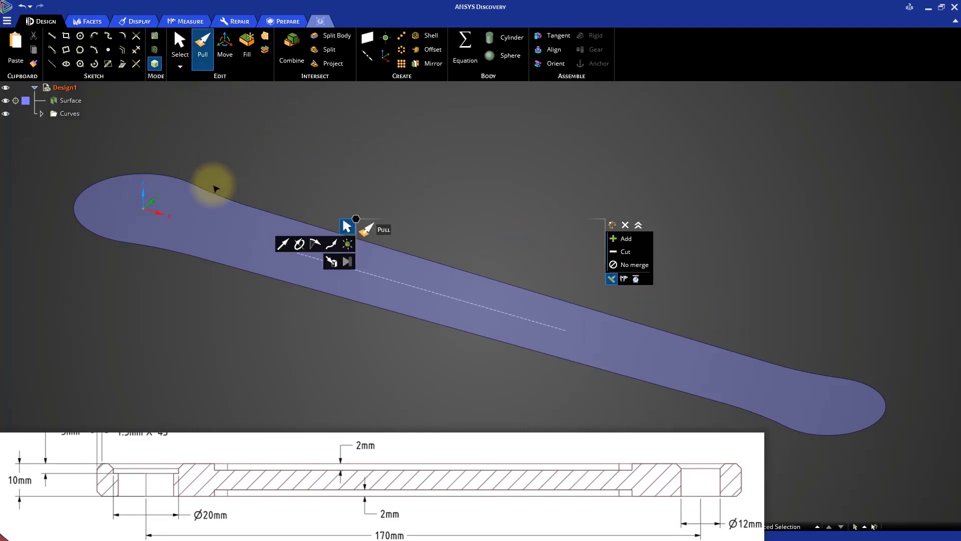
pyautogui.click(225, 237)
pyautogui.moveTo(225, 237); pyautogui.dragTo(225, 221)
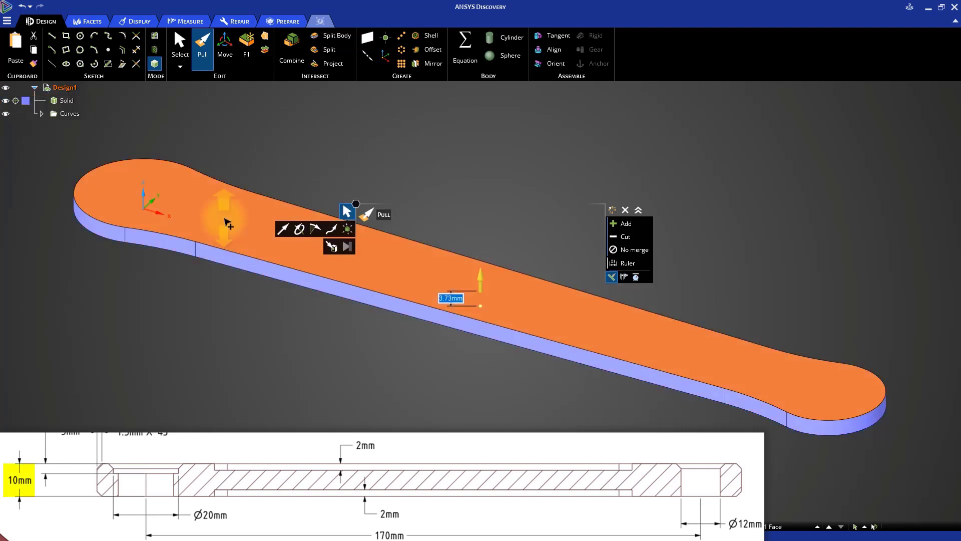
pyautogui.write('10')
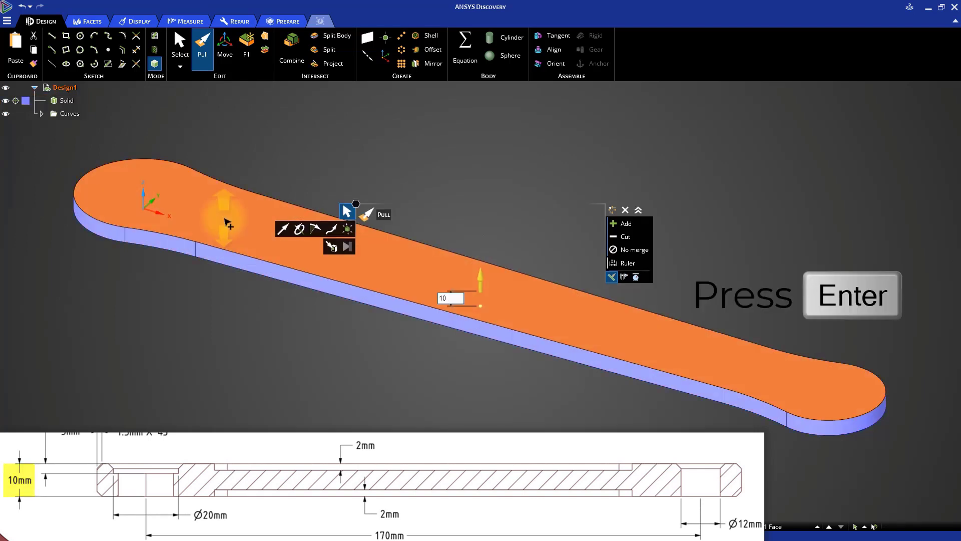
pyautogui.press('Return')
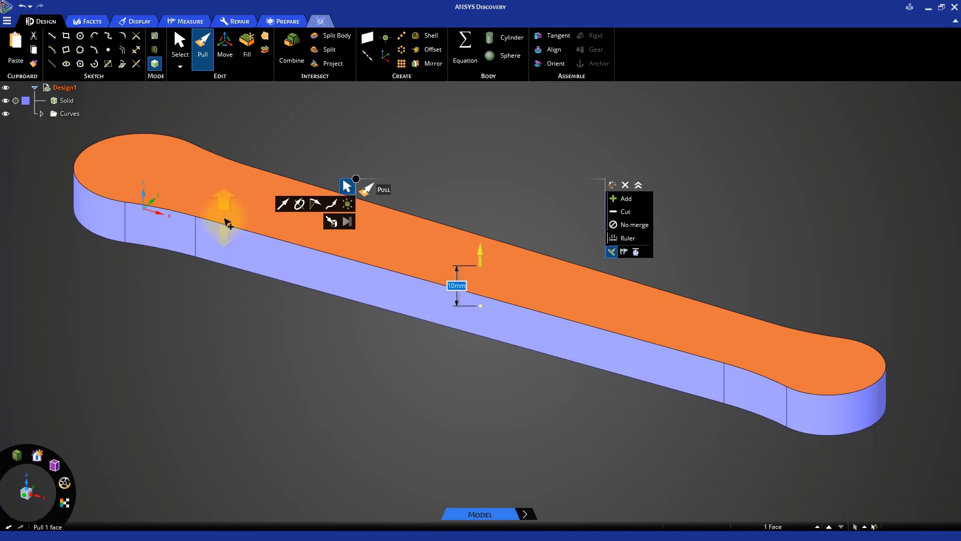
pyautogui.click(270, 334)
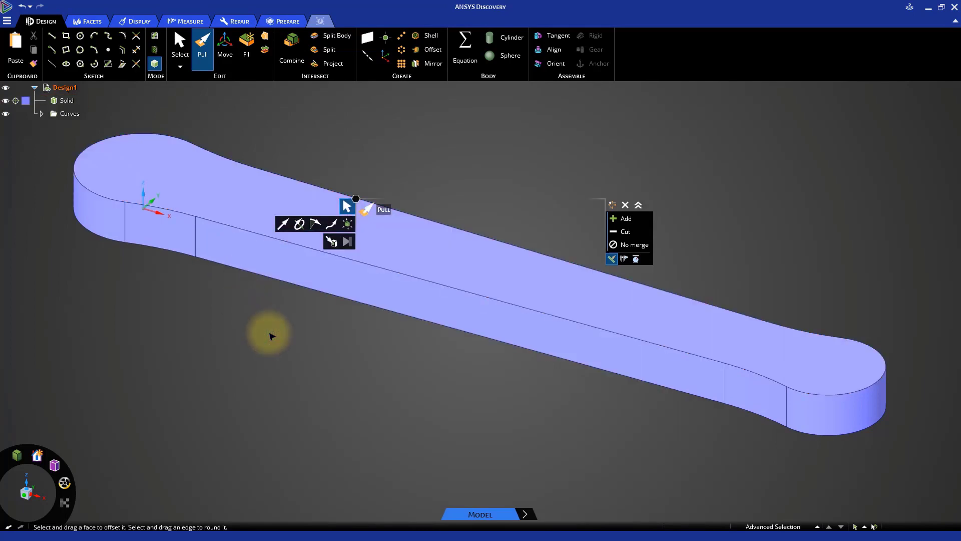
pyautogui.press('s')
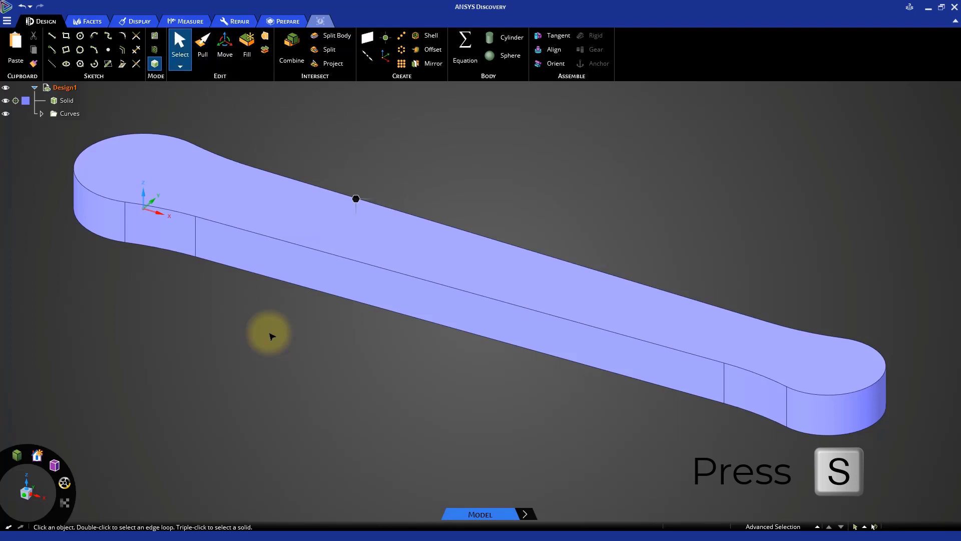
# Sketch a 12 mm circle on the top face, centred on the right end's arc
pyautogui.click(345, 239)
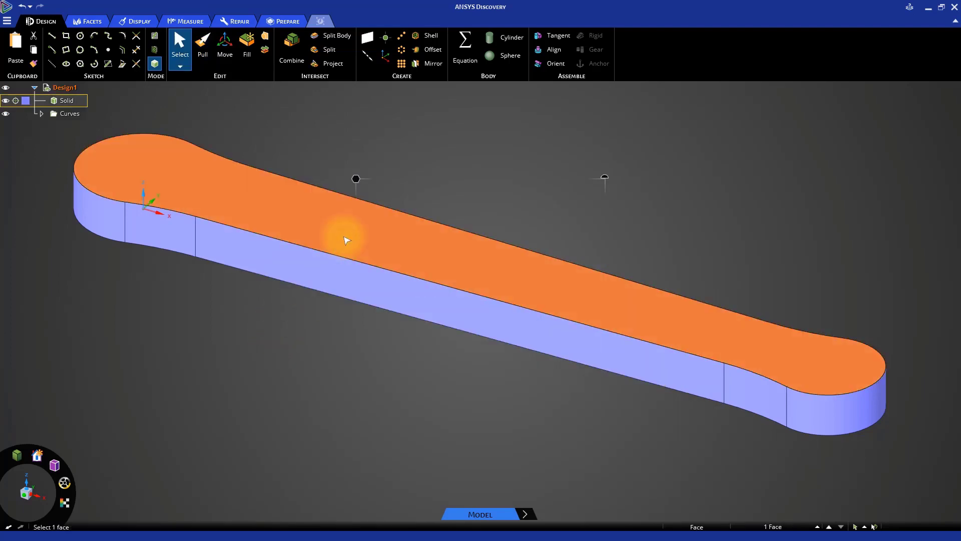
pyautogui.press('v')
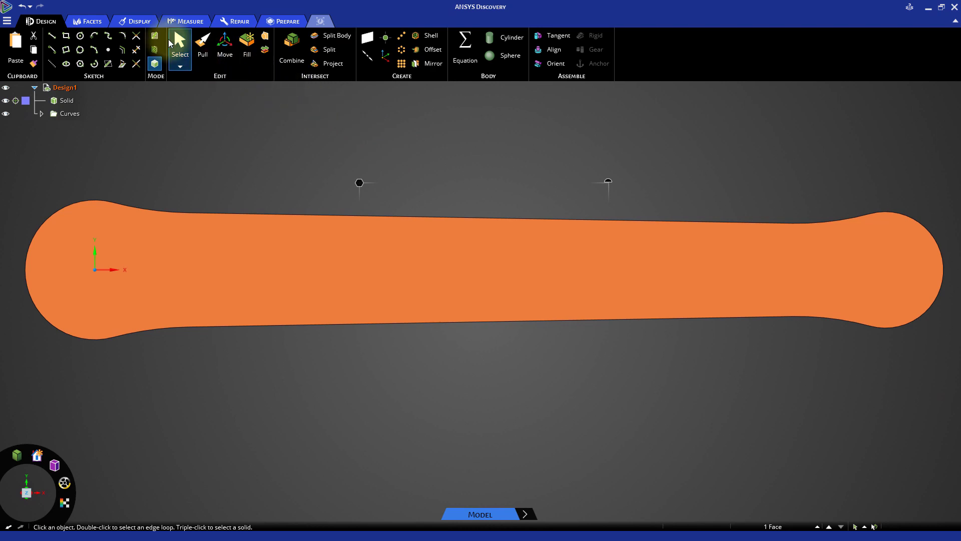
pyautogui.click(155, 36)
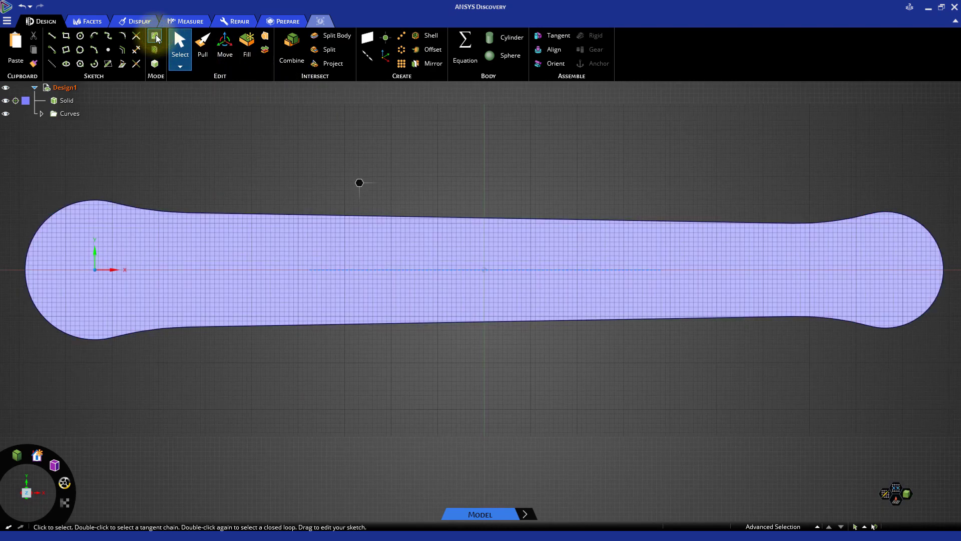
pyautogui.click(80, 37)
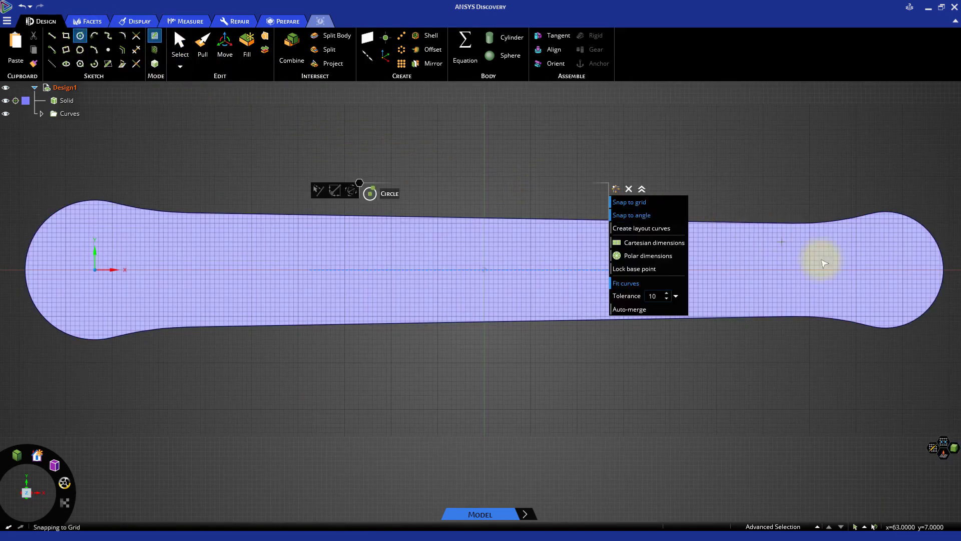
pyautogui.keyDown('shift'); pyautogui.moveTo(895, 285); pyautogui.dragTo(672, 279, button='middle'); pyautogui.keyUp('shift')
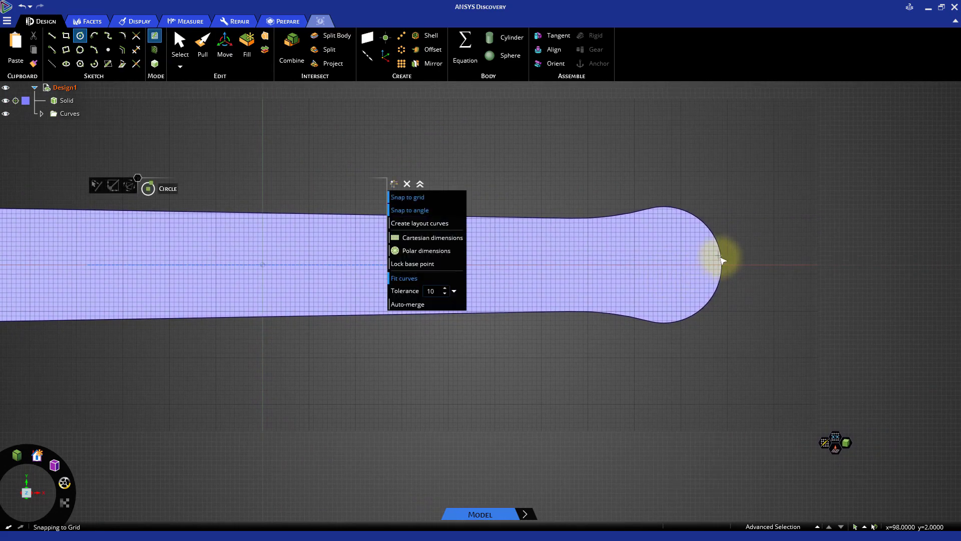
pyautogui.click(664, 266)
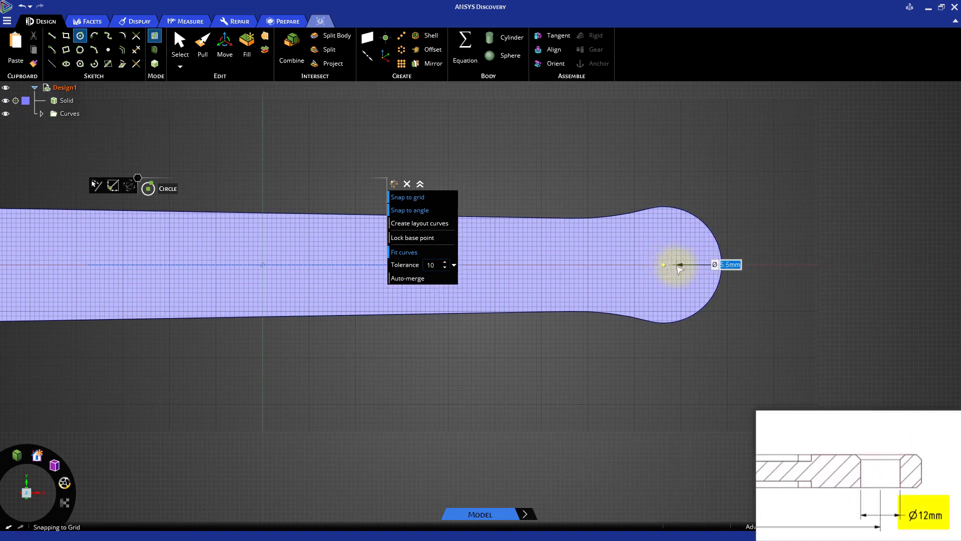
pyautogui.write('12')
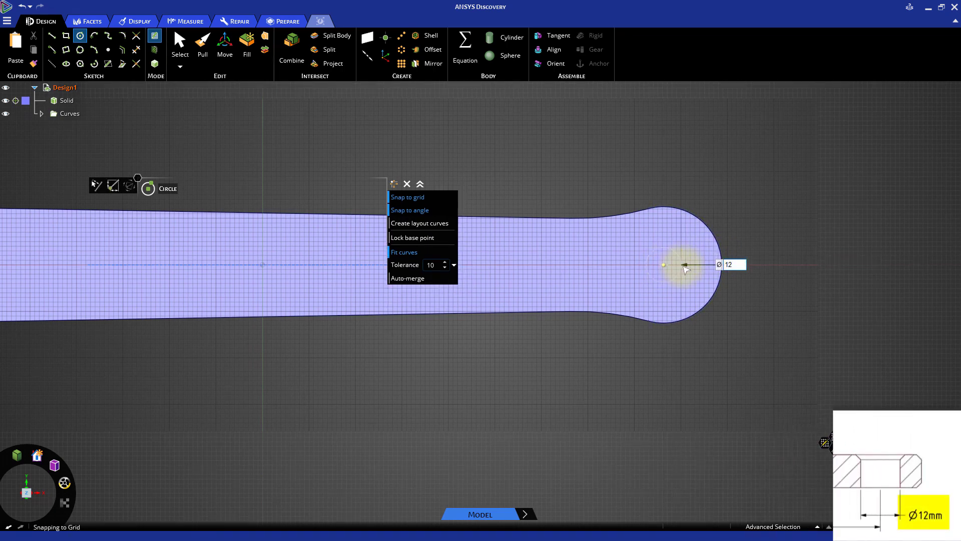
pyautogui.press('Return')
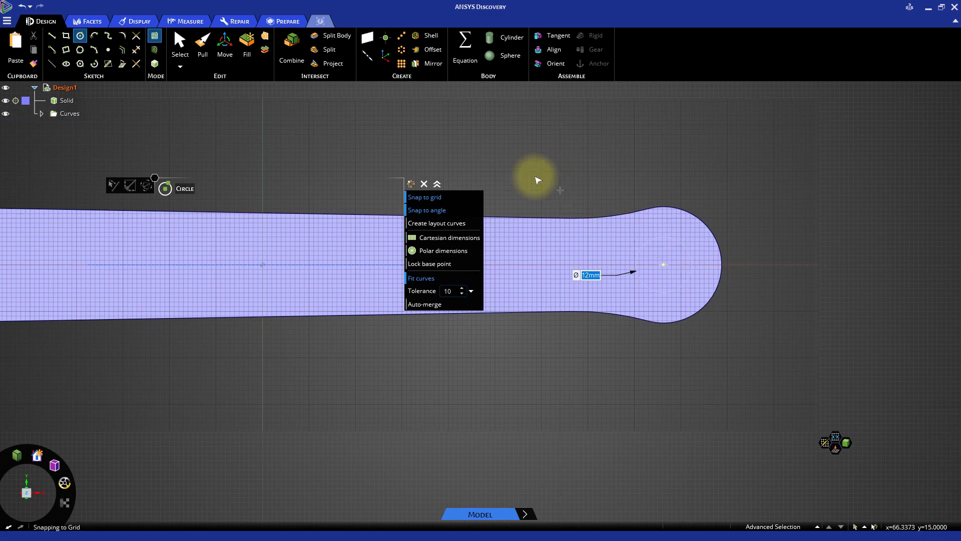
# Fade the scene so the sketch stands out, and bring the crank's left end into view
pyautogui.click(146, 22)
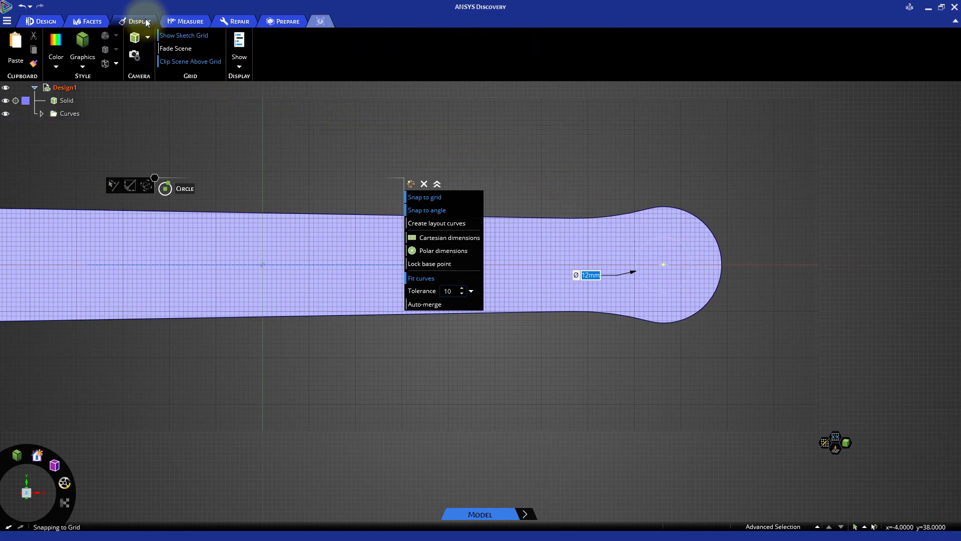
pyautogui.click(169, 49)
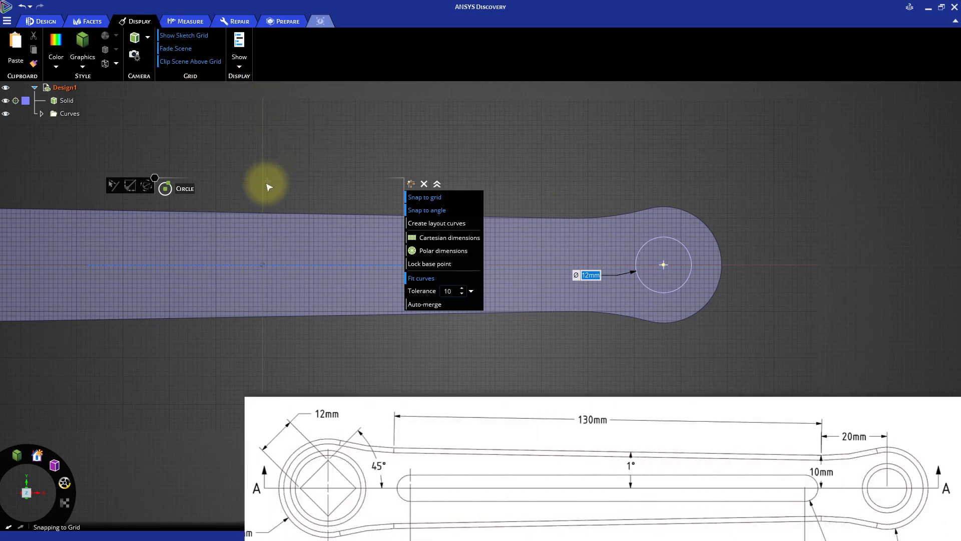
pyautogui.moveTo(269, 187)
pyautogui.keyDown('shift'); pyautogui.mouseDown(button='middle')
pyautogui.moveTo(610, 214)
pyautogui.moveTo(700, 206)
pyautogui.mouseUp(button='middle'); pyautogui.keyUp('shift')
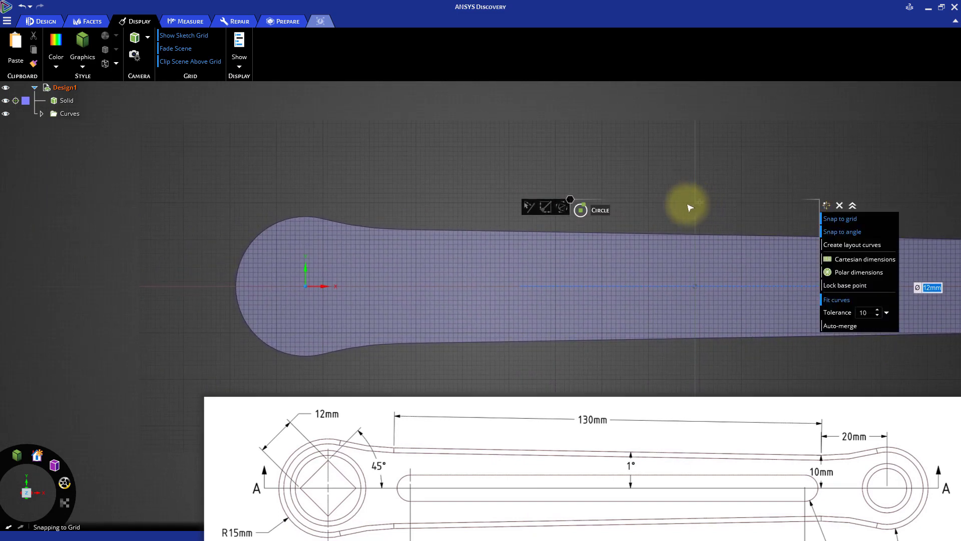
# Start a corner-drawn rectangle in the crank's rounded end, then undo it
pyautogui.click(52, 24)
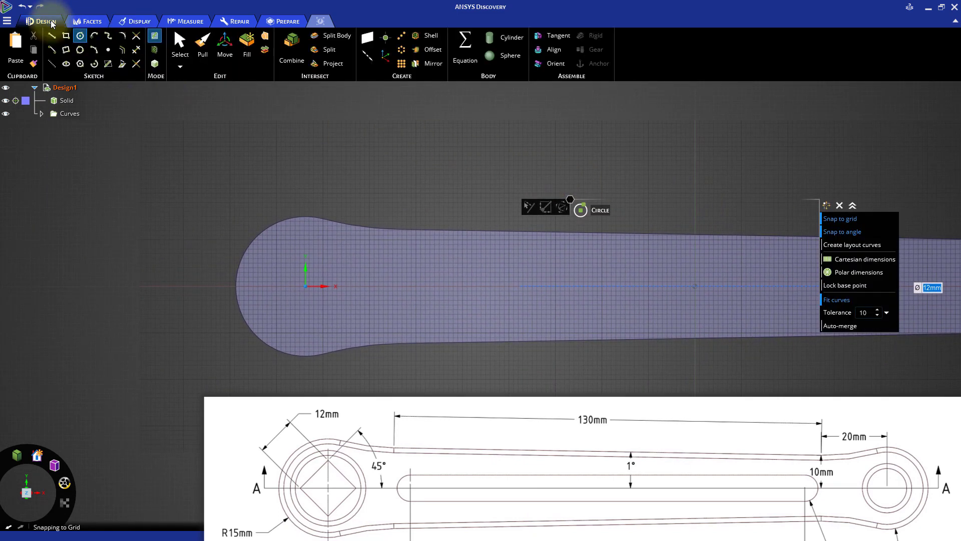
pyautogui.click(65, 36)
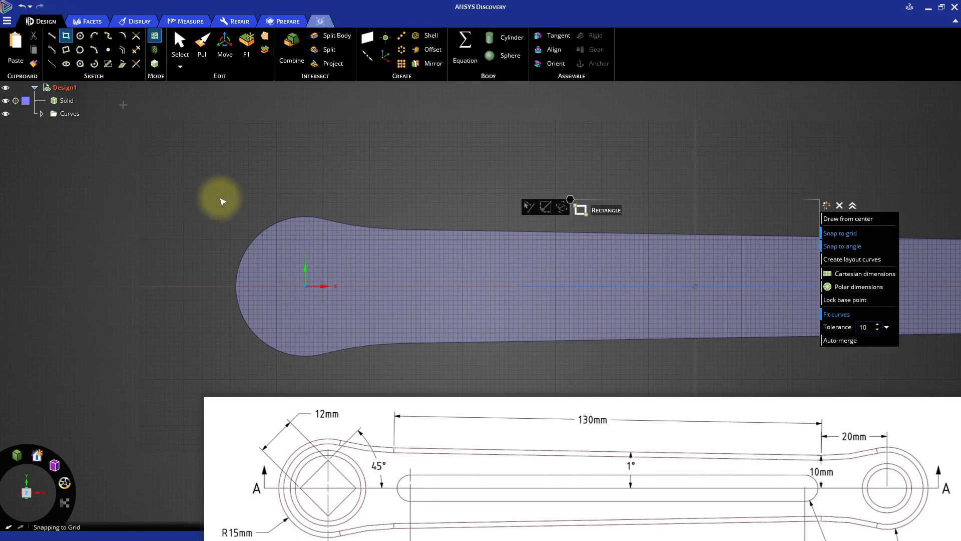
pyautogui.click(278, 247)
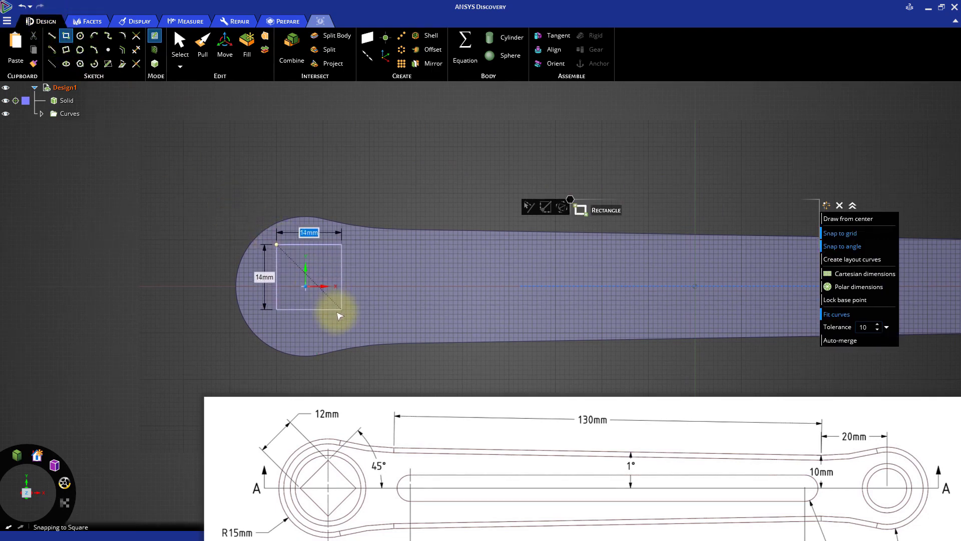
pyautogui.press('Tab')
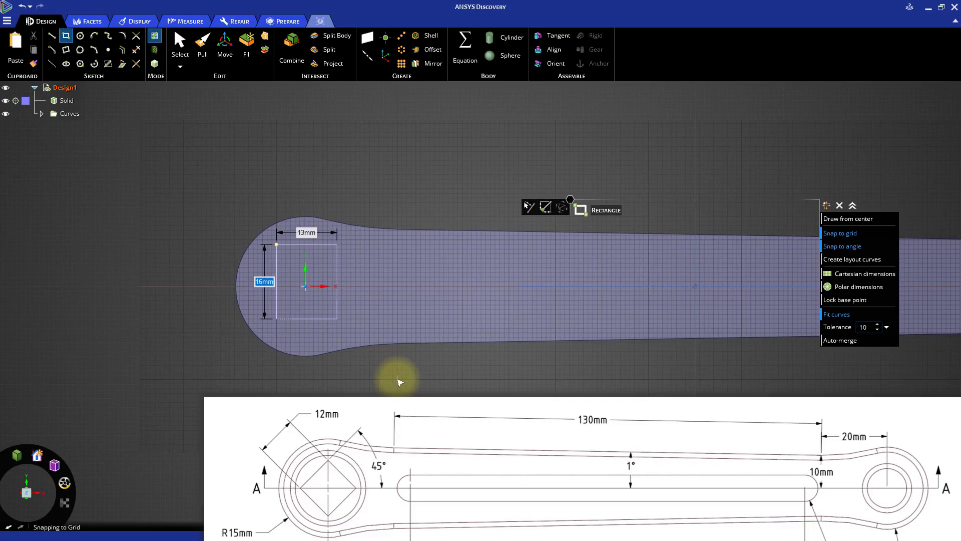
pyautogui.click(23, 7)
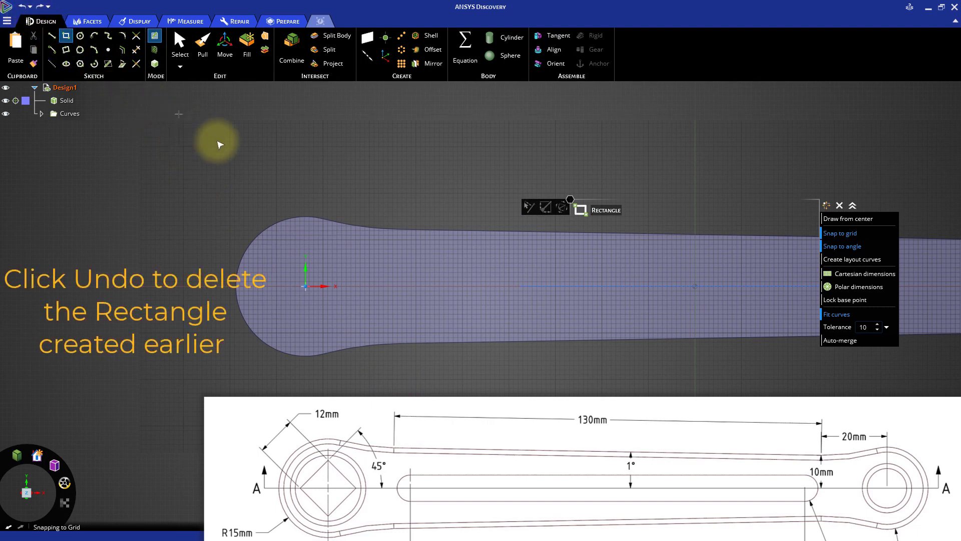
# Draw a 12 × 12 mm rectangle from its centre on the sketch origin
pyautogui.click(828, 222)
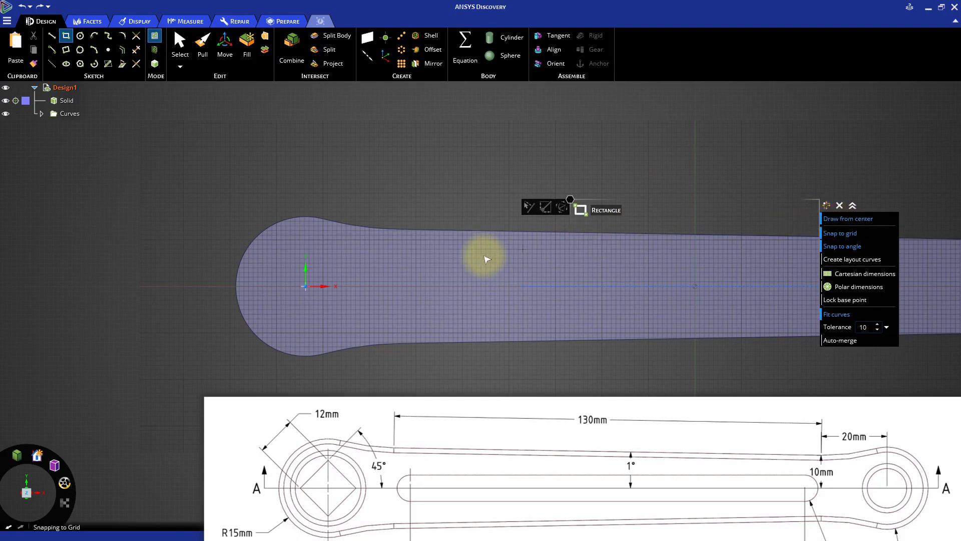
pyautogui.click(305, 286)
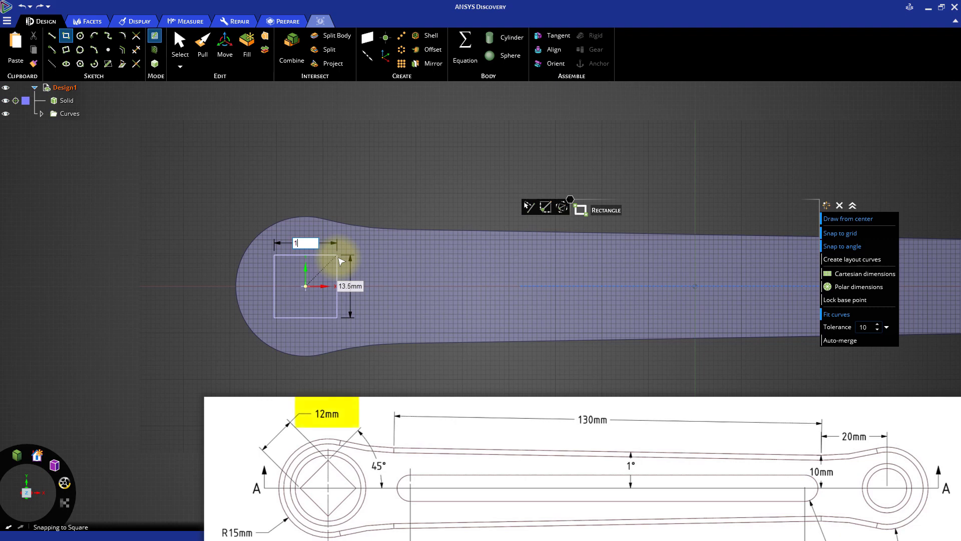
pyautogui.press('Tab')
pyautogui.write('12')
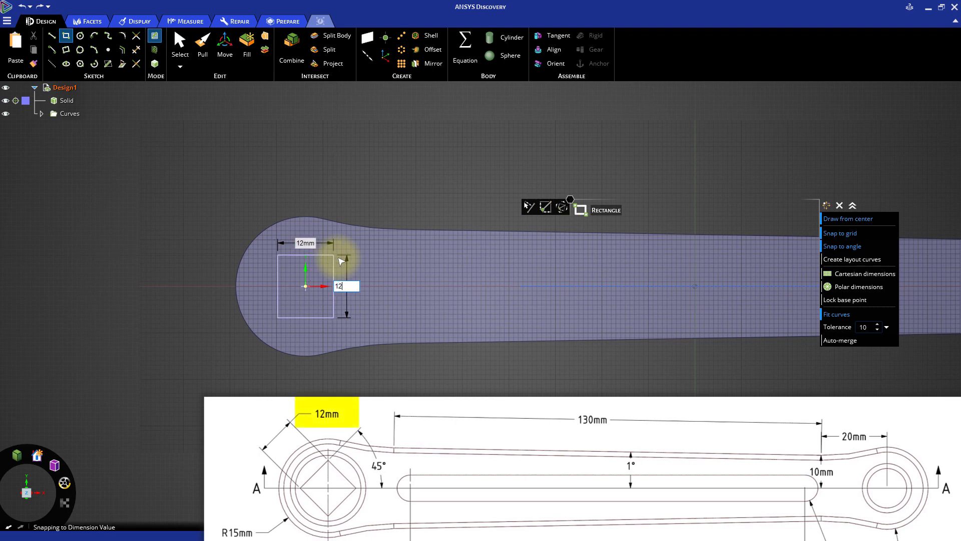
pyautogui.press('Tab')
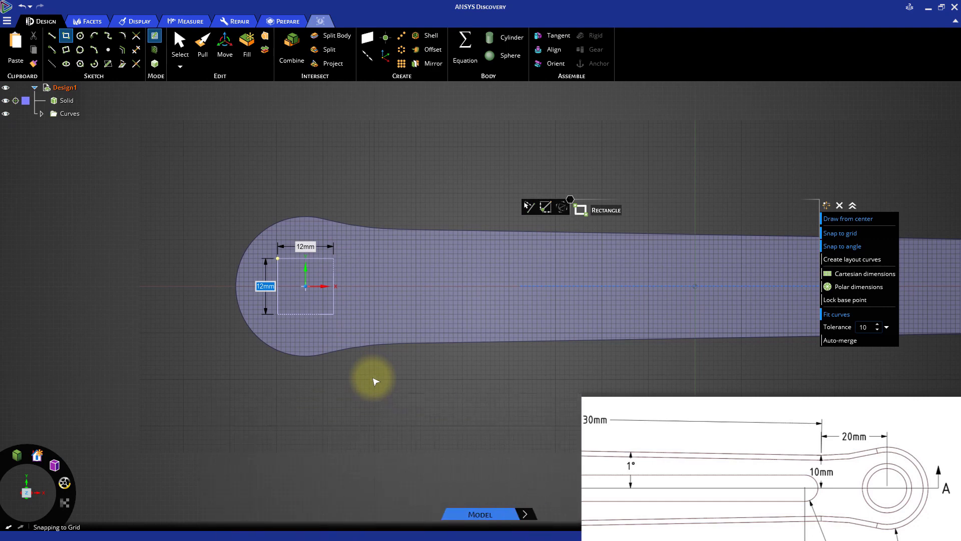
# Pull the square sketch and round end face down through the crank to cut both holes
pyautogui.press('d')
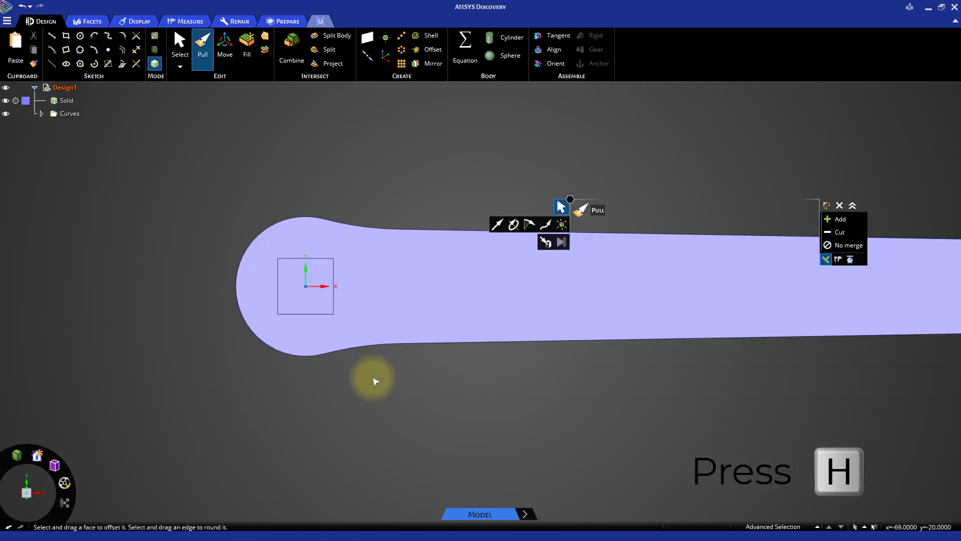
pyautogui.press('h')
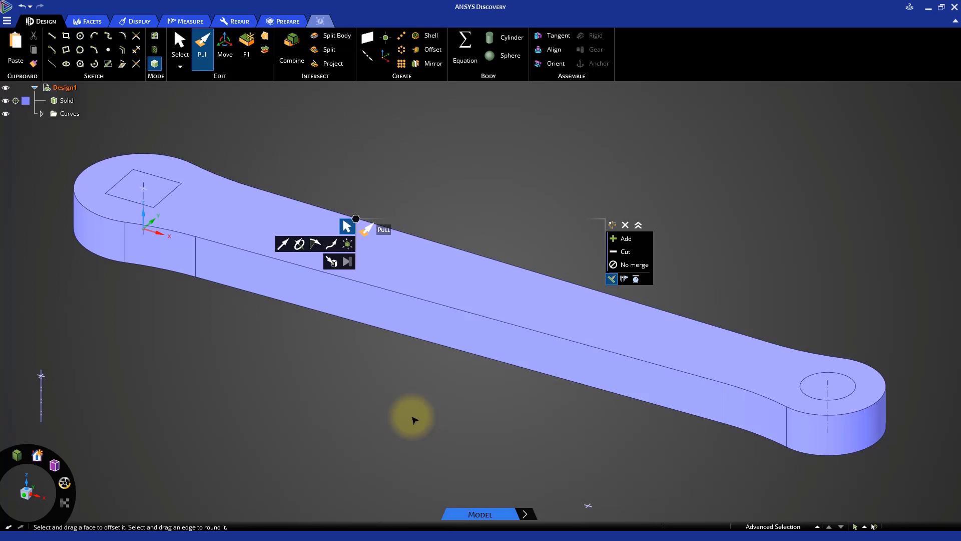
pyautogui.click(836, 392)
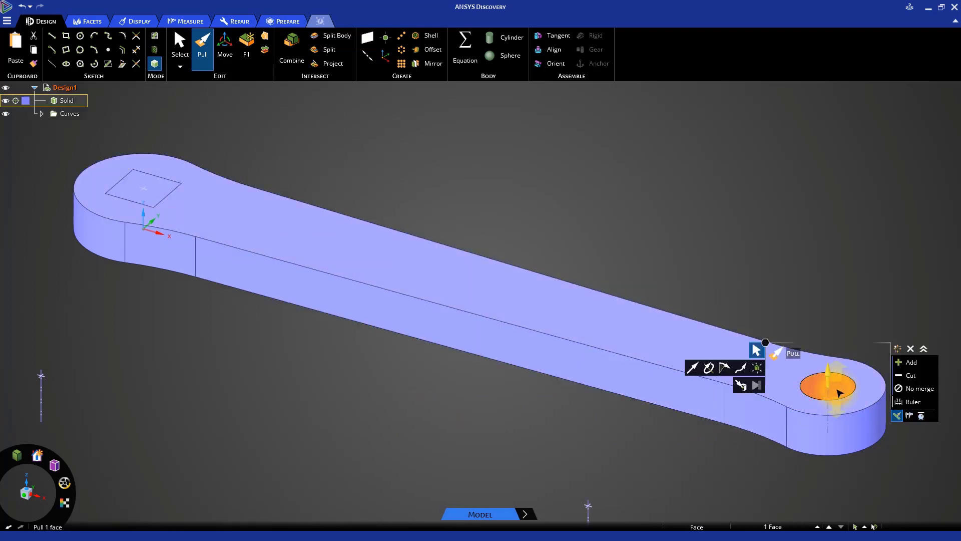
pyautogui.press('ctrl')
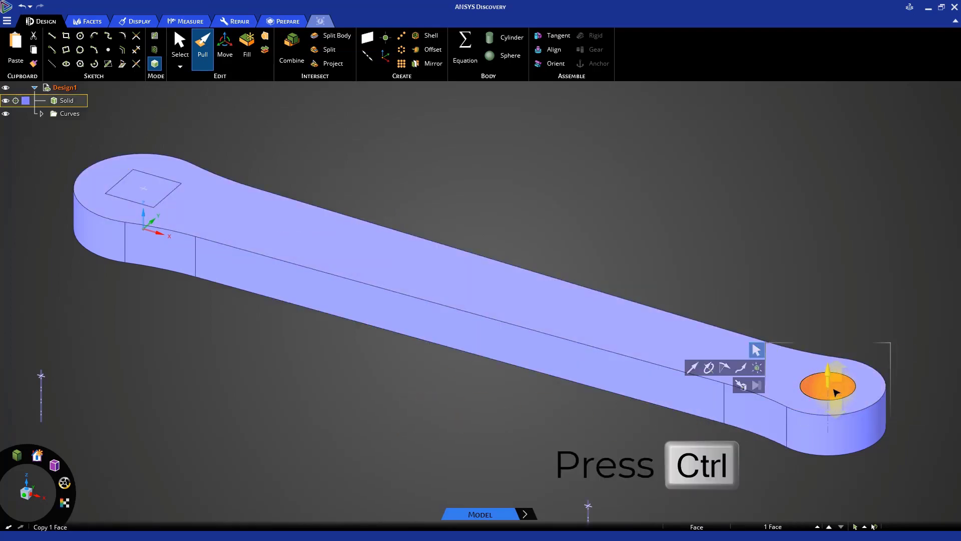
pyautogui.keyDown('ctrl'); pyautogui.click(158, 190); pyautogui.keyUp('ctrl')
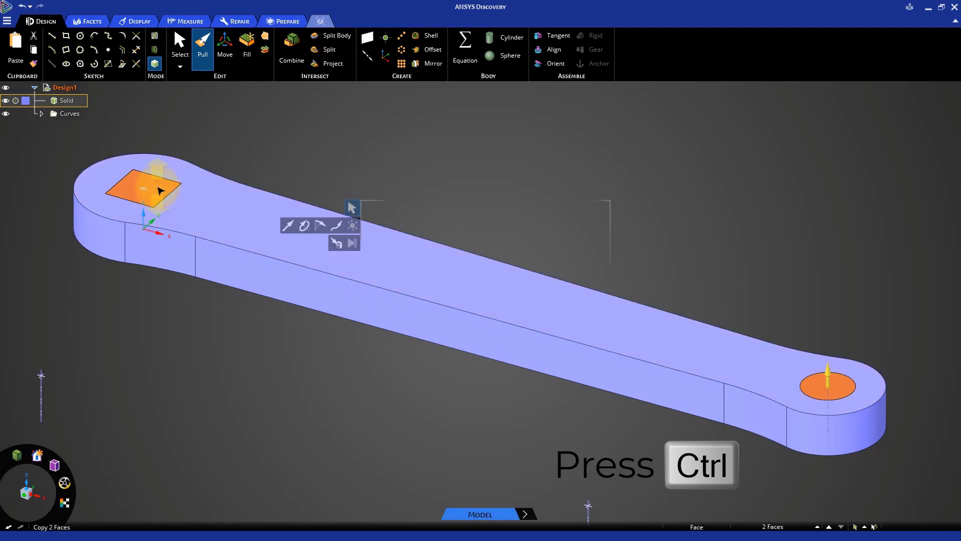
pyautogui.keyDown('ctrl'); pyautogui.moveTo(160, 191); pyautogui.dragTo(149, 299); pyautogui.keyUp('ctrl')
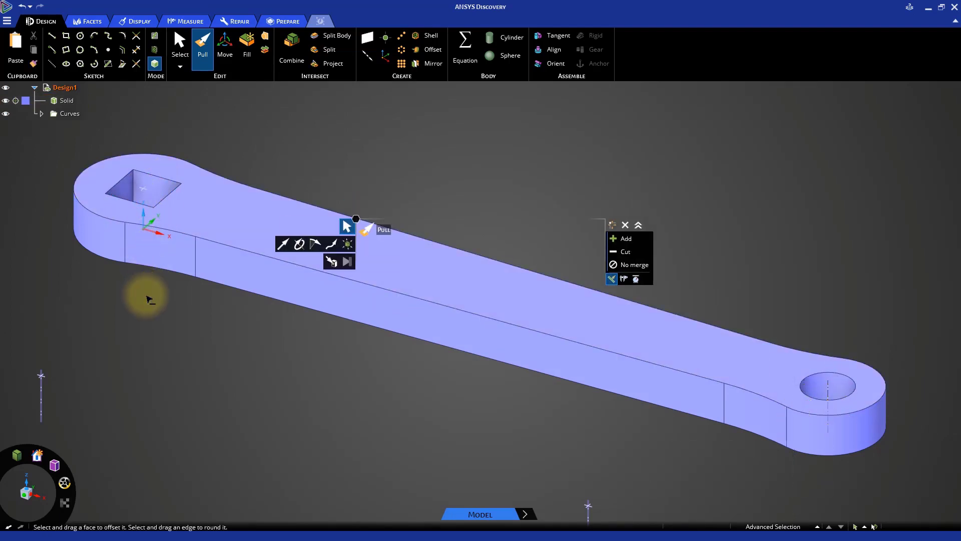
pyautogui.click(421, 286)
pyautogui.moveTo(421, 286)
pyautogui.mouseDown(button='middle')
pyautogui.moveTo(450, 326)
pyautogui.moveTo(446, 354)
pyautogui.moveTo(401, 317)
pyautogui.moveTo(423, 289)
pyautogui.mouseUp(button='middle')
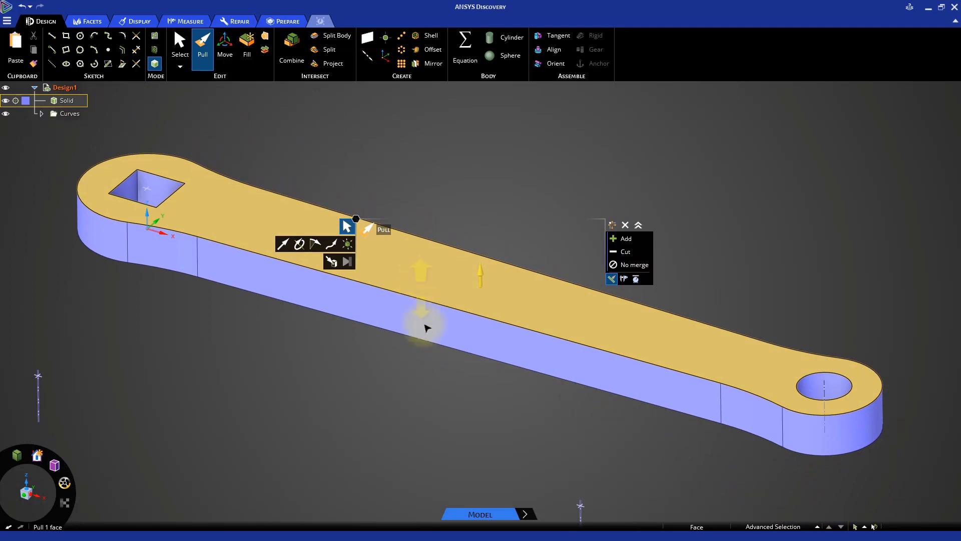
# View the crank's top face head-on and pan toward the square-hole end
pyautogui.click(427, 377)
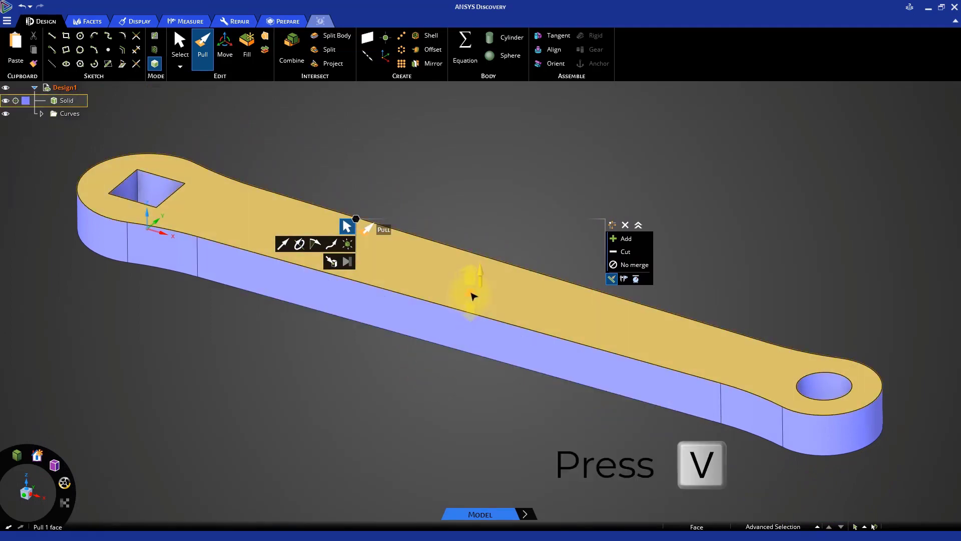
pyautogui.click(468, 286)
pyautogui.press('v')
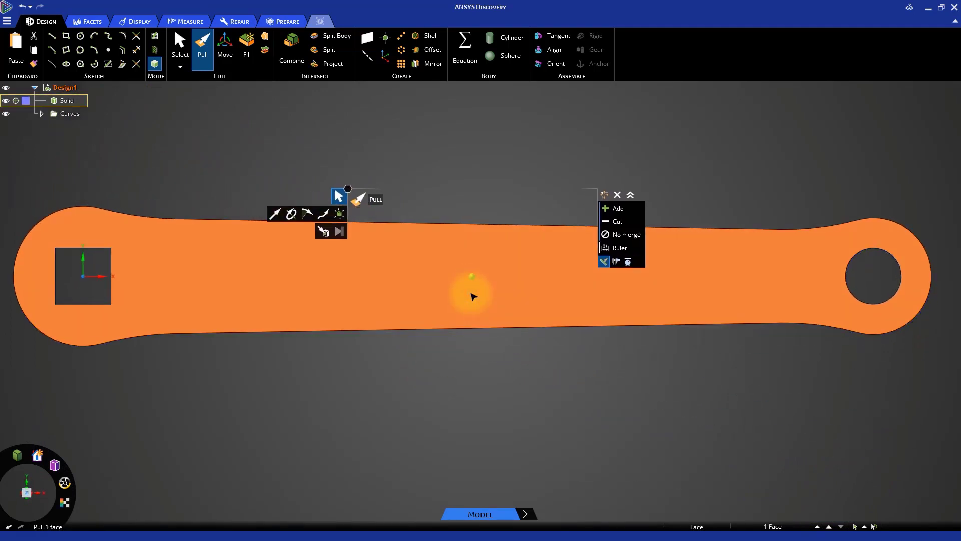
pyautogui.keyDown('ctrl'); pyautogui.moveTo(322, 375); pyautogui.dragTo(500, 382, button='middle'); pyautogui.keyUp('ctrl')
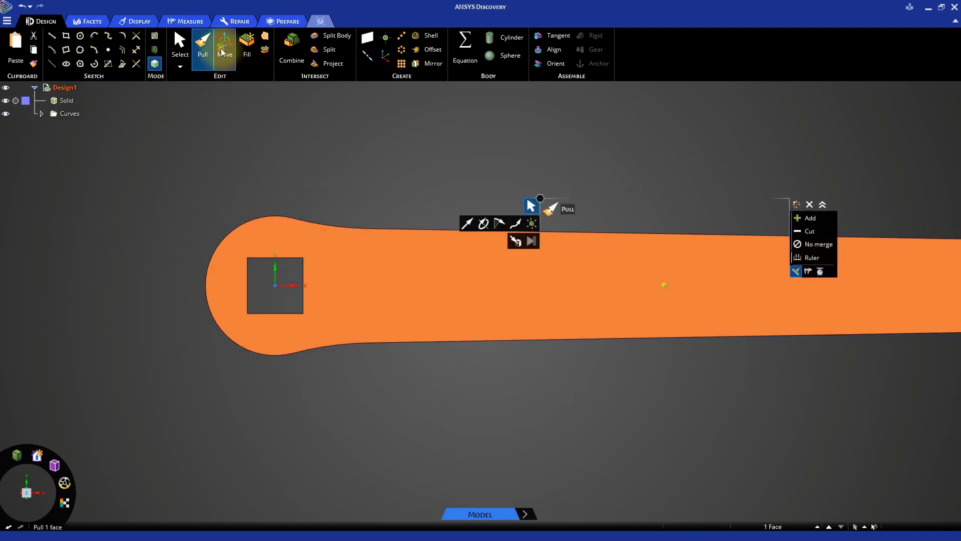
# Use Move to rotate the square hole exactly 45° about its centre
pyautogui.click(221, 48)
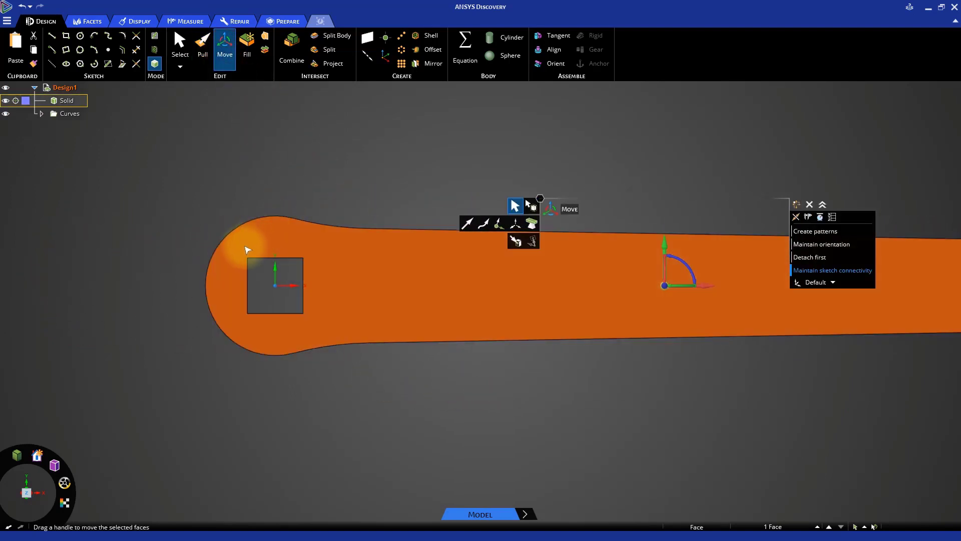
pyautogui.moveTo(238, 249); pyautogui.dragTo(320, 326)
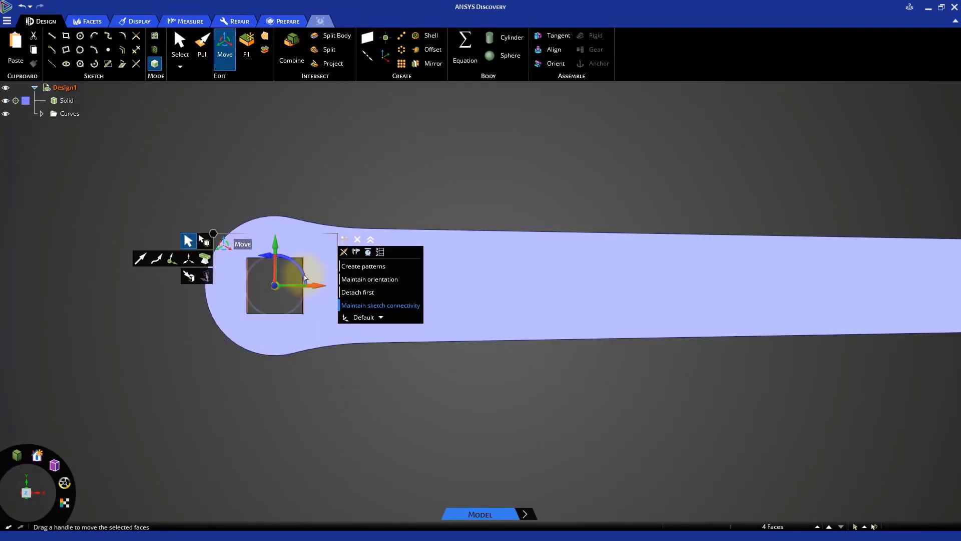
pyautogui.moveTo(305, 276); pyautogui.dragTo(303, 270)
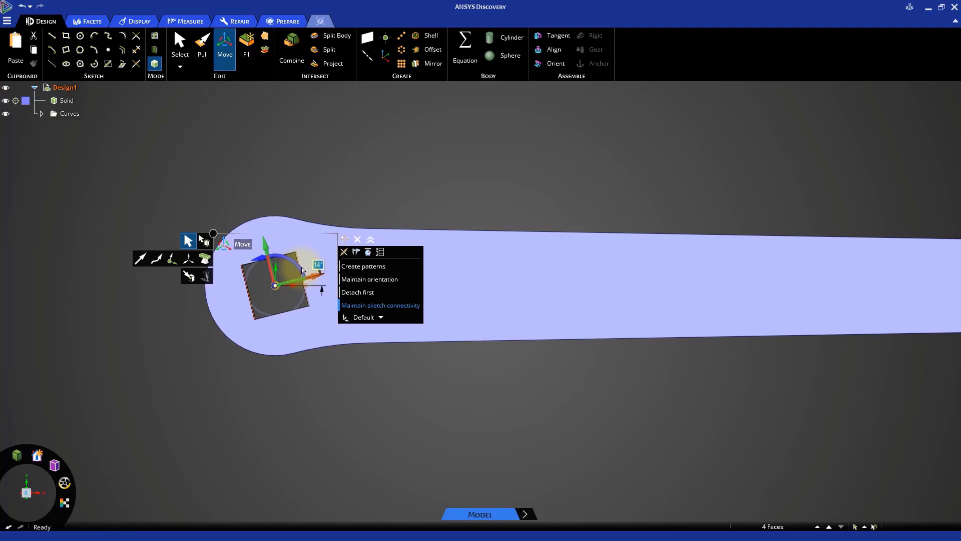
pyautogui.press('space')
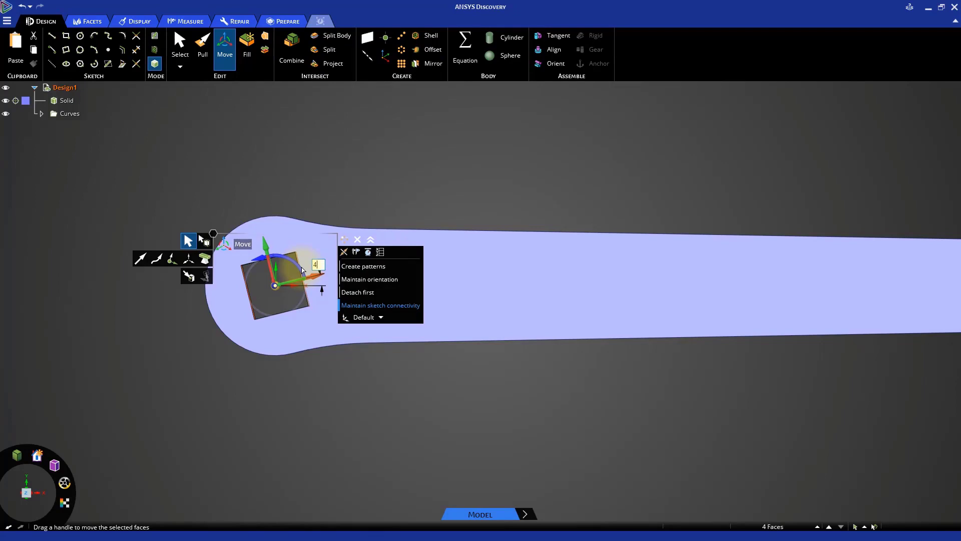
pyautogui.write('45')
pyautogui.press('Return')
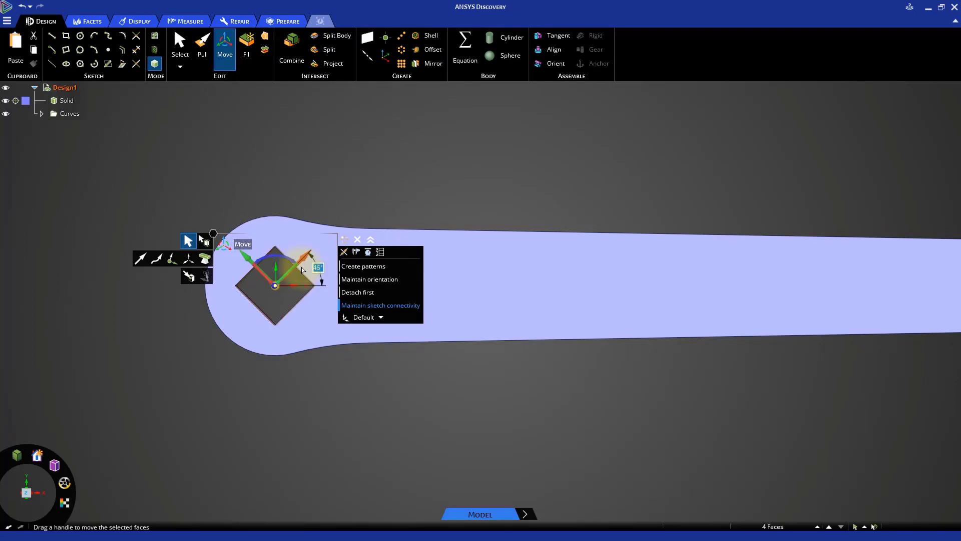
pyautogui.click(340, 392)
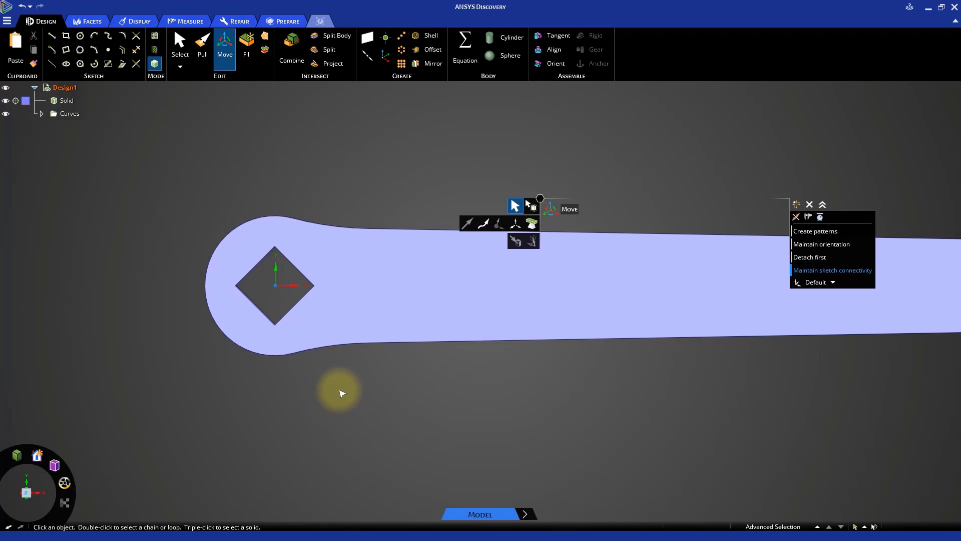
# Sketch a 20 mm diameter circle on the top face, centred on the diamond hole
pyautogui.press('s')
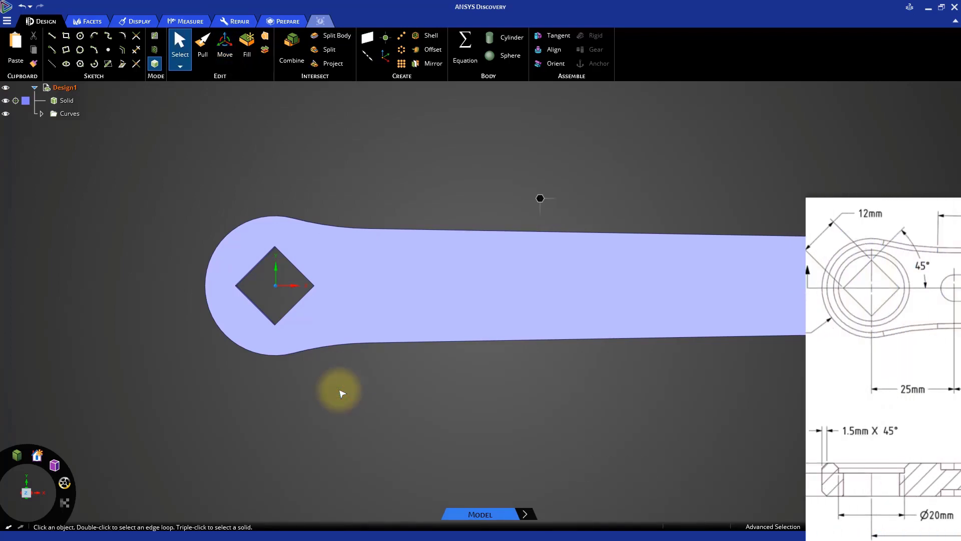
pyautogui.click(350, 314)
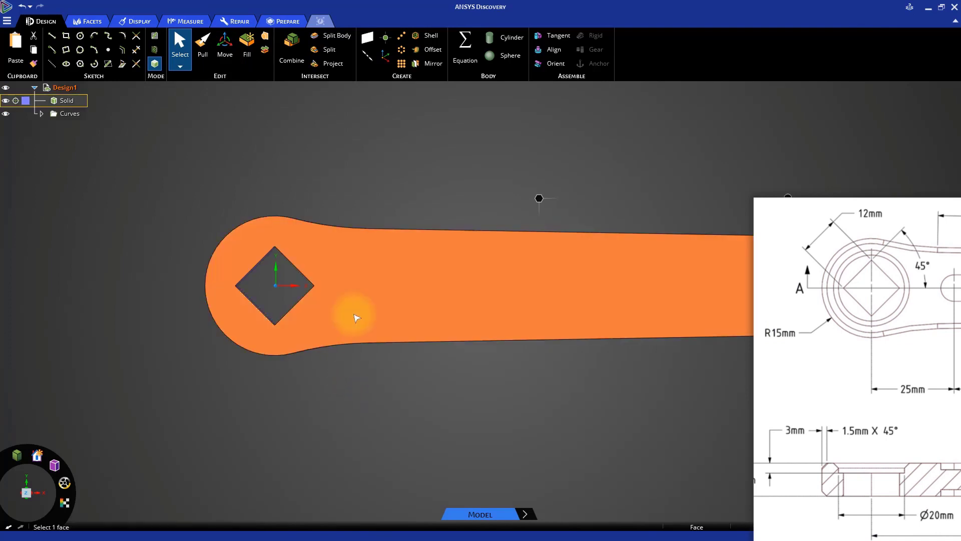
pyautogui.click(155, 35)
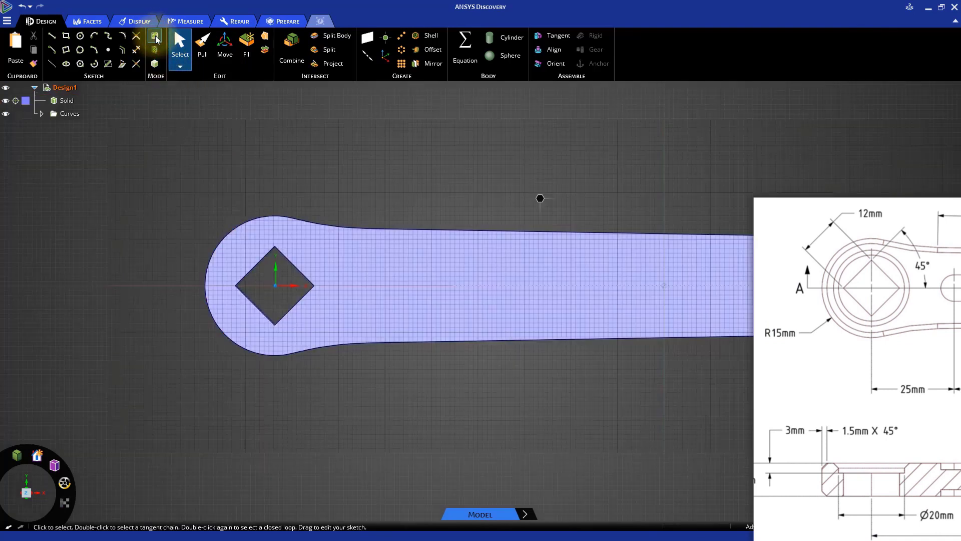
pyautogui.click(80, 35)
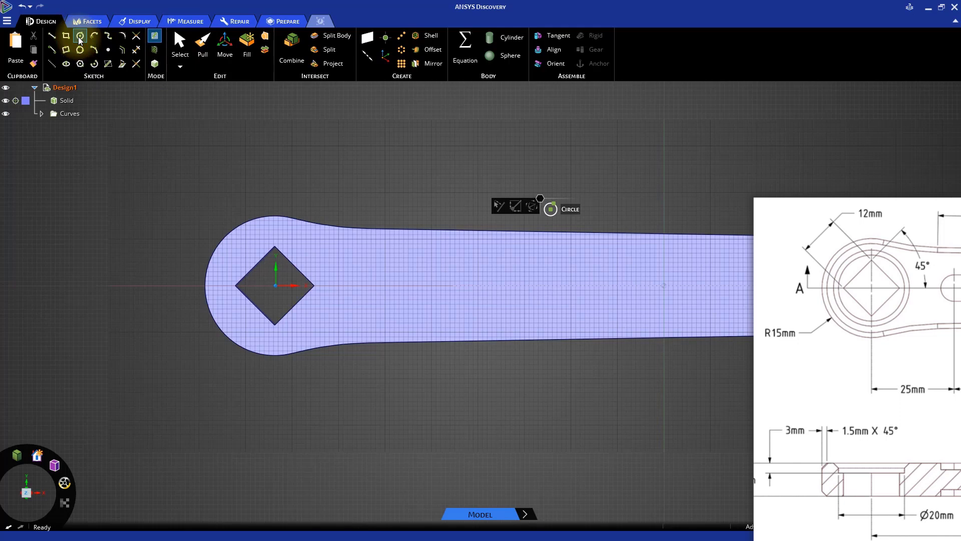
pyautogui.click(274, 285)
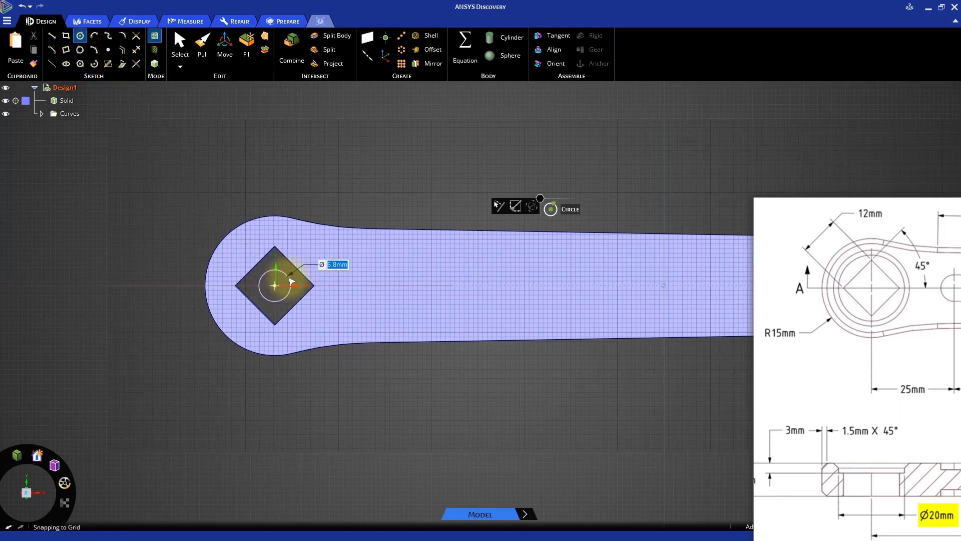
pyautogui.write('20')
pyautogui.press('Return')
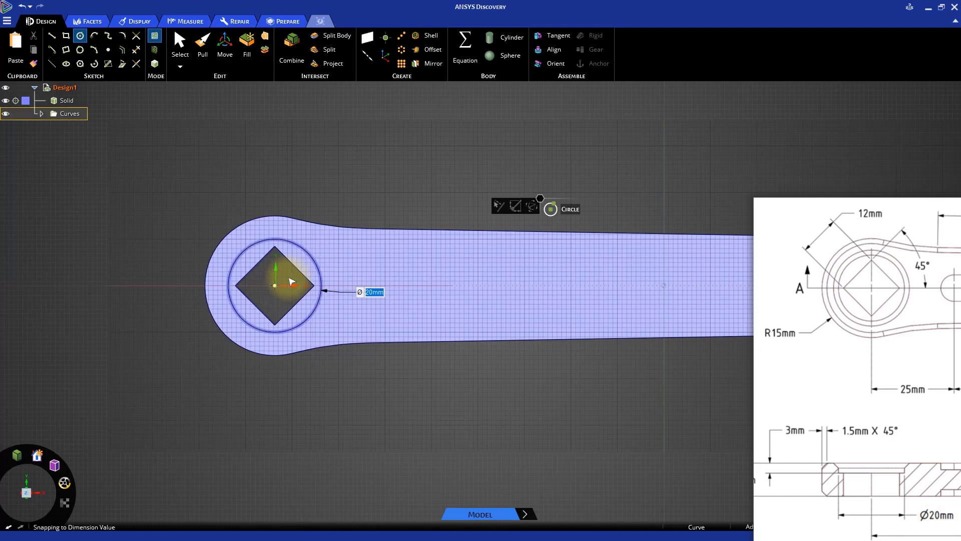
pyautogui.press('d')
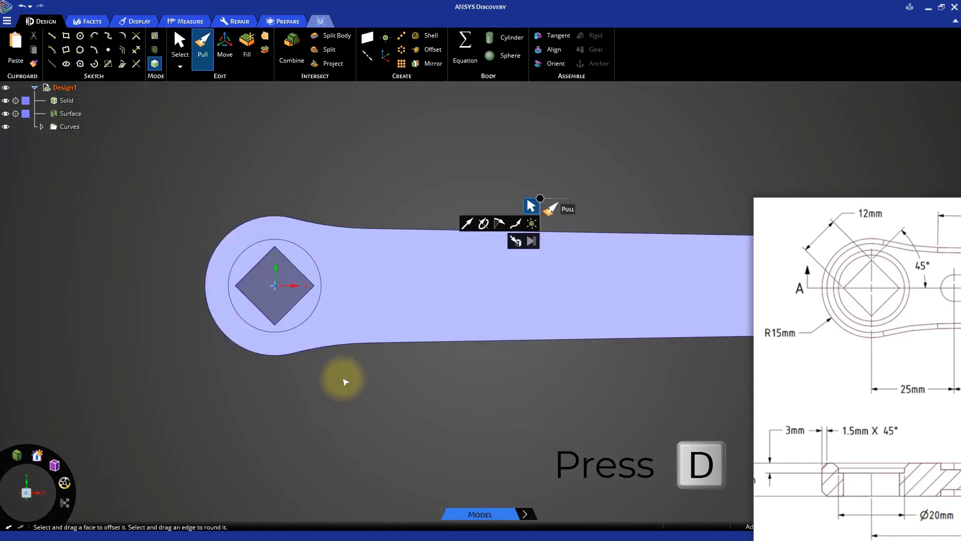
# Pull the ring face around the diamond hole 3 mm into the crank
pyautogui.press('h')
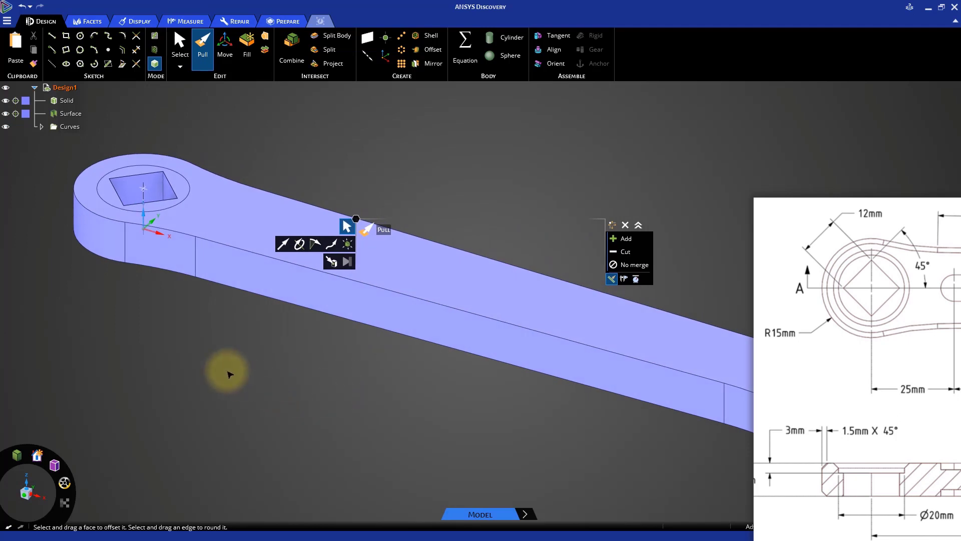
pyautogui.keyDown('shift'); pyautogui.moveTo(221, 369); pyautogui.dragTo(268, 382, button='middle'); pyautogui.keyUp('shift')
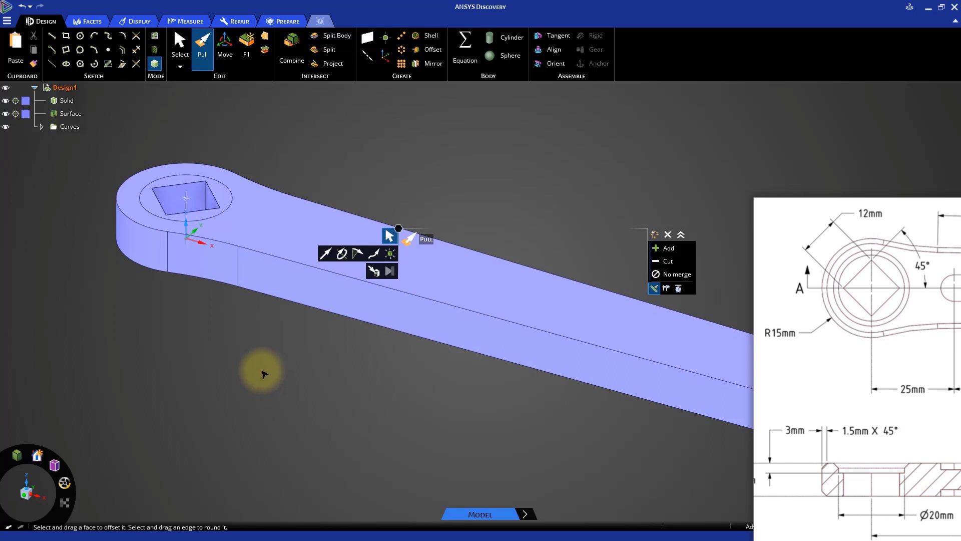
pyautogui.click(225, 196)
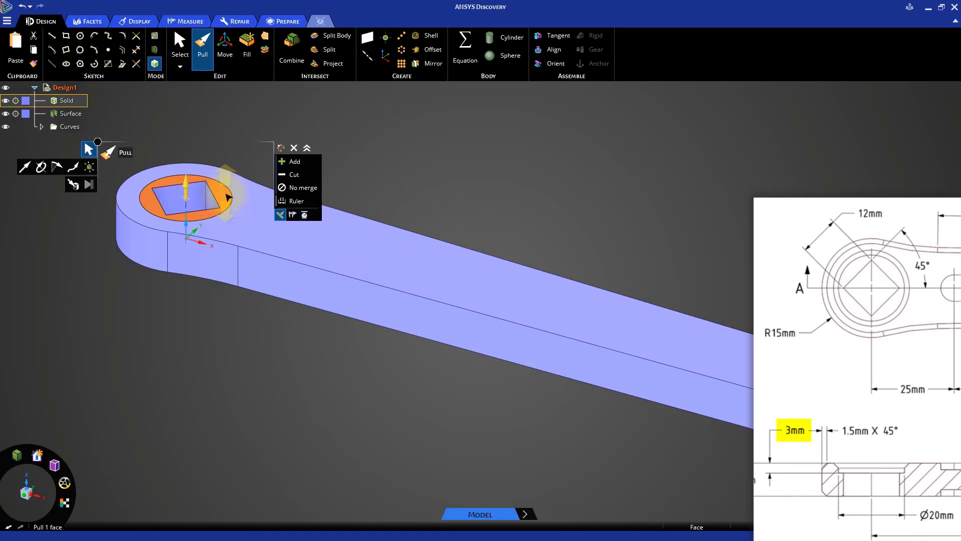
pyautogui.moveTo(228, 198); pyautogui.dragTo(228, 202)
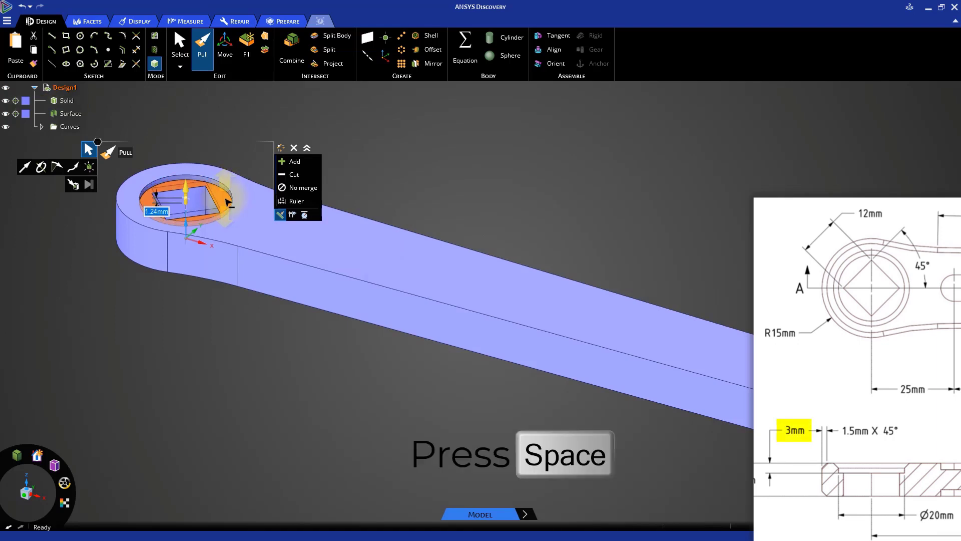
pyautogui.press('space')
pyautogui.write('3')
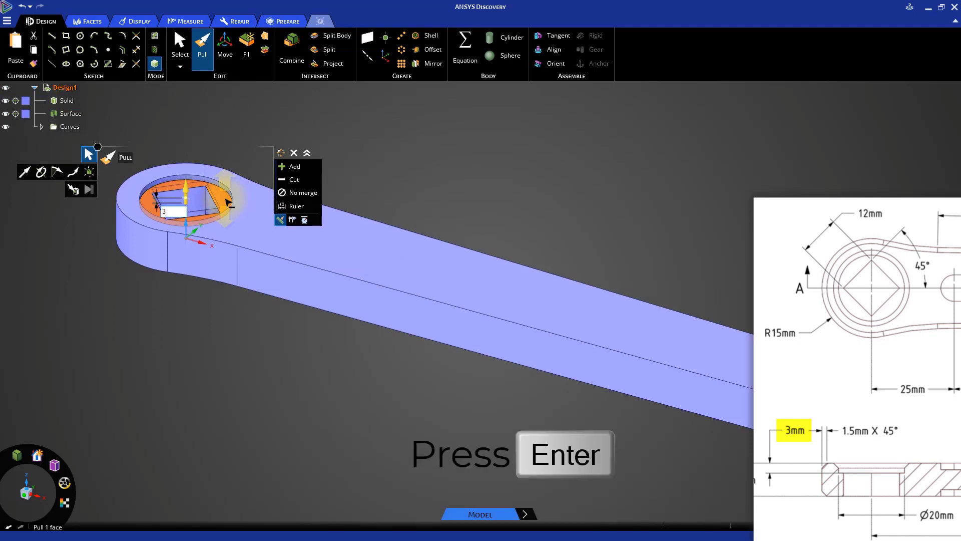
pyautogui.press('Return')
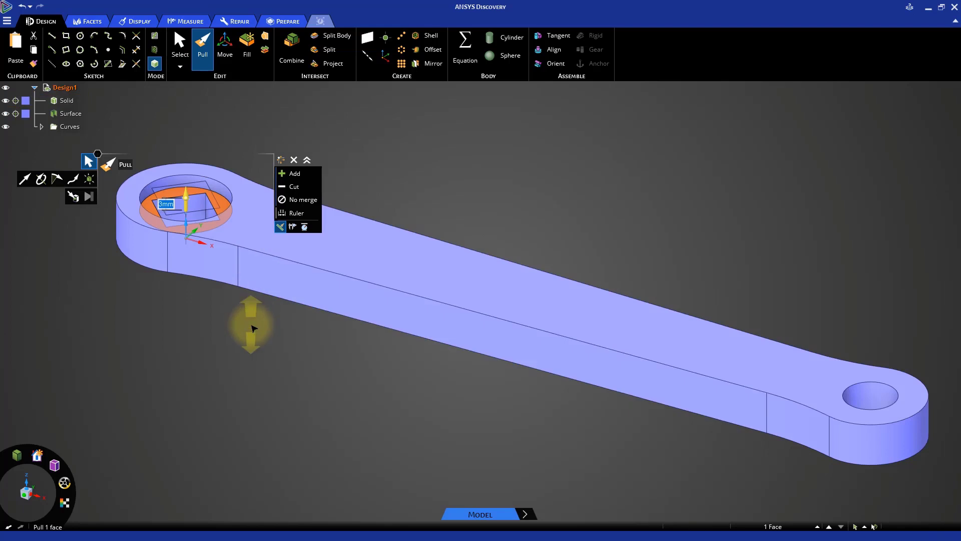
pyautogui.click(252, 328)
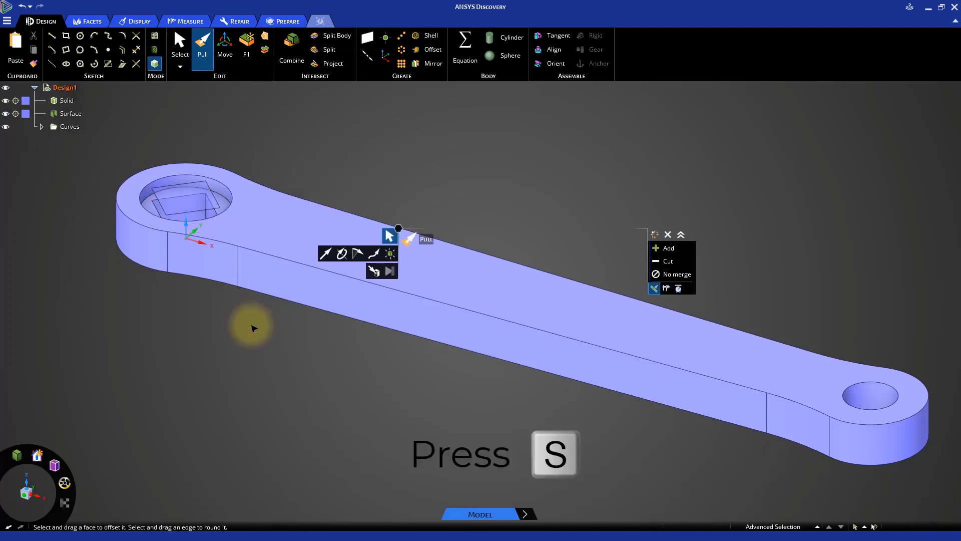
# Delete the leftover square surface inside the recessed hole and return to the home view
pyautogui.press('s')
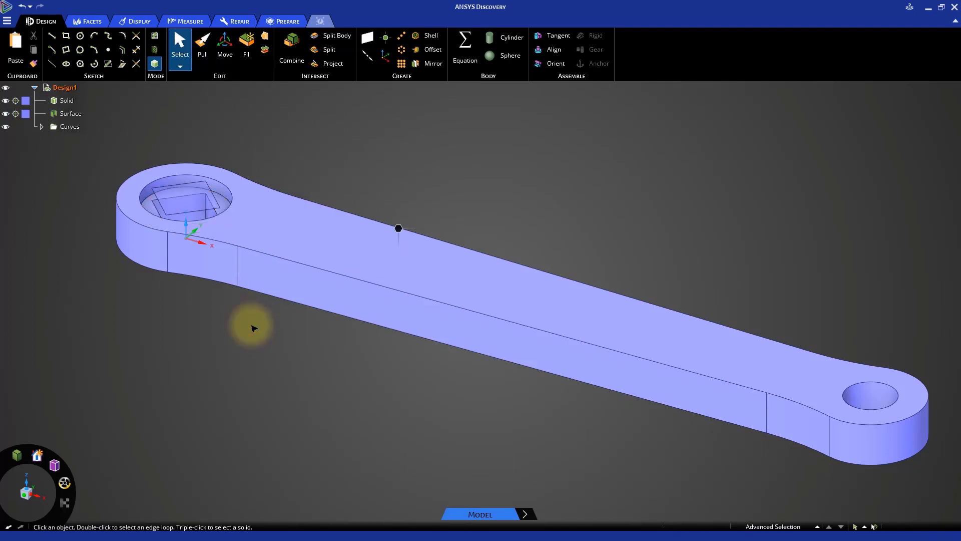
pyautogui.moveTo(182, 311)
pyautogui.keyDown('shift'); pyautogui.mouseDown(button='middle')
pyautogui.moveTo(382, 399)
pyautogui.moveTo(388, 445)
pyautogui.mouseUp(button='middle'); pyautogui.keyUp('shift')
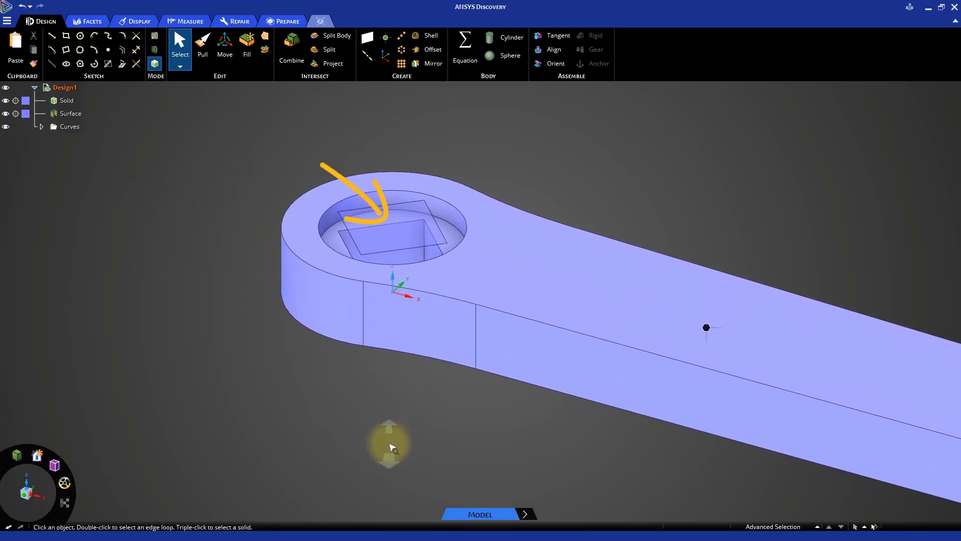
pyautogui.click(404, 243)
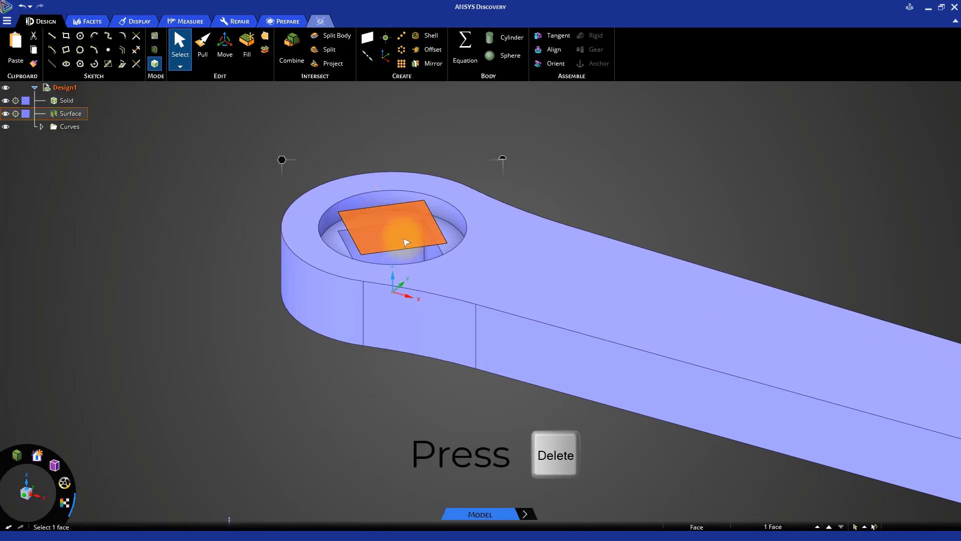
pyautogui.press('Delete')
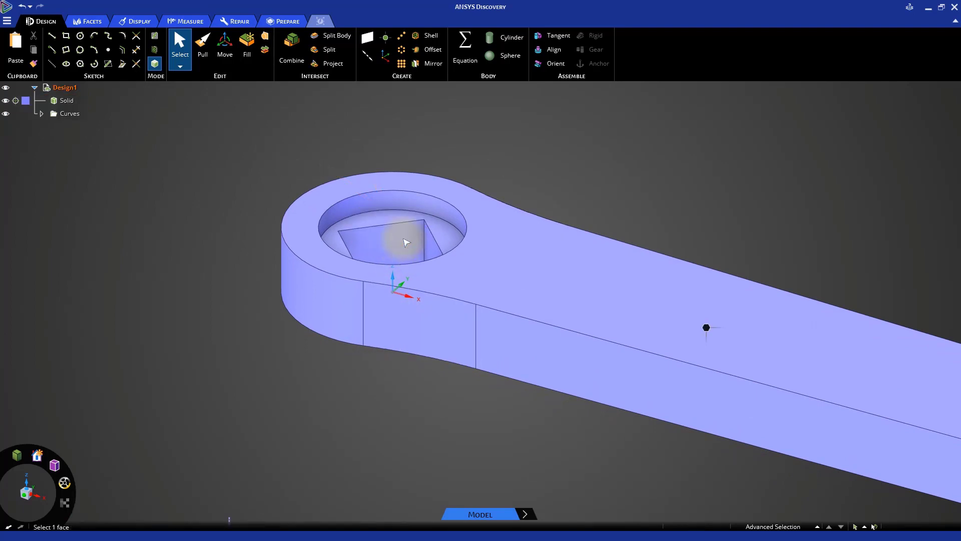
pyautogui.press('h')
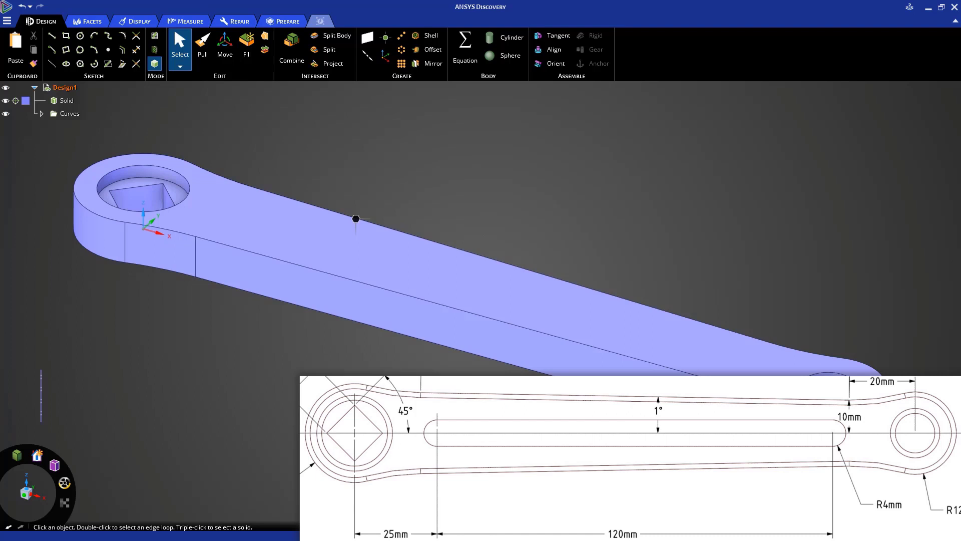
# Sketch an 8 mm circle on the top face, 85 mm from the diamond hole's centre
pyautogui.click(450, 293)
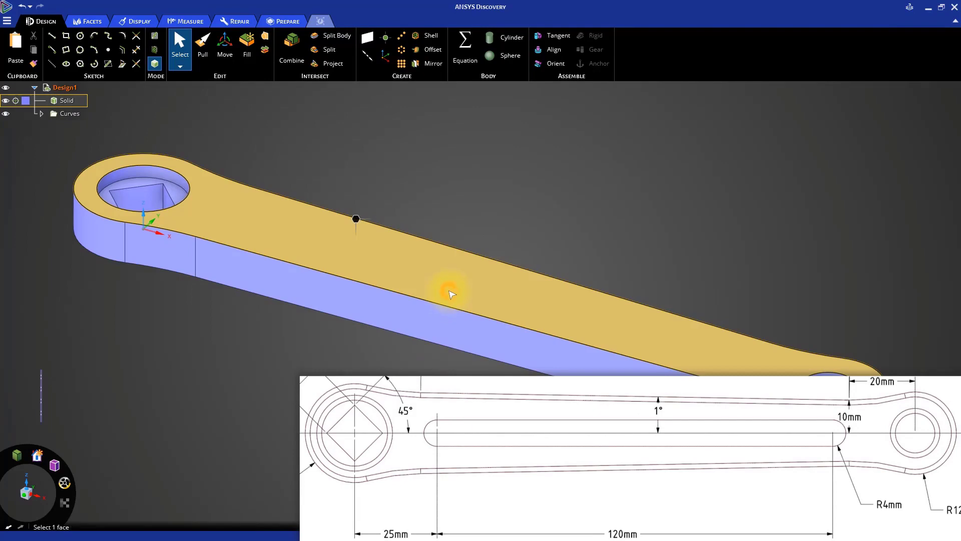
pyautogui.click(154, 35)
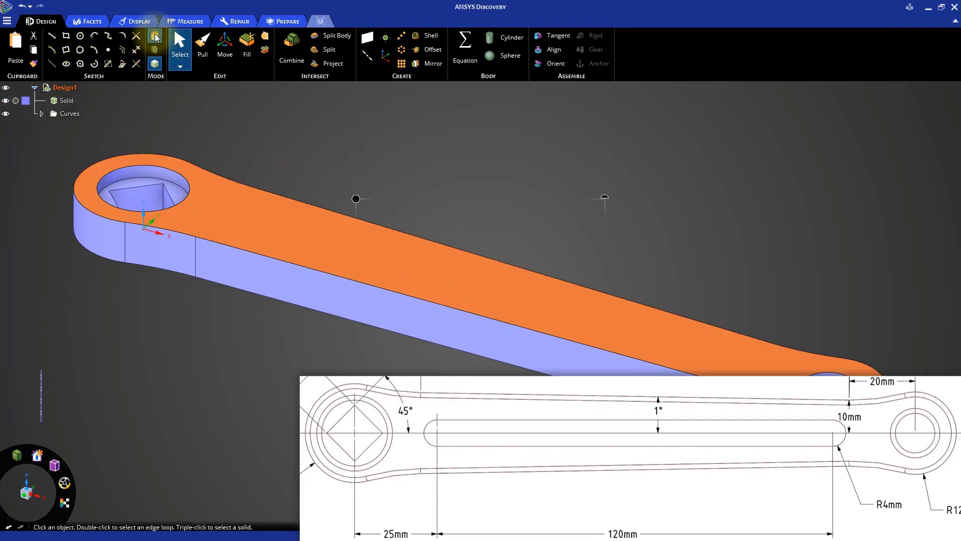
pyautogui.press('v')
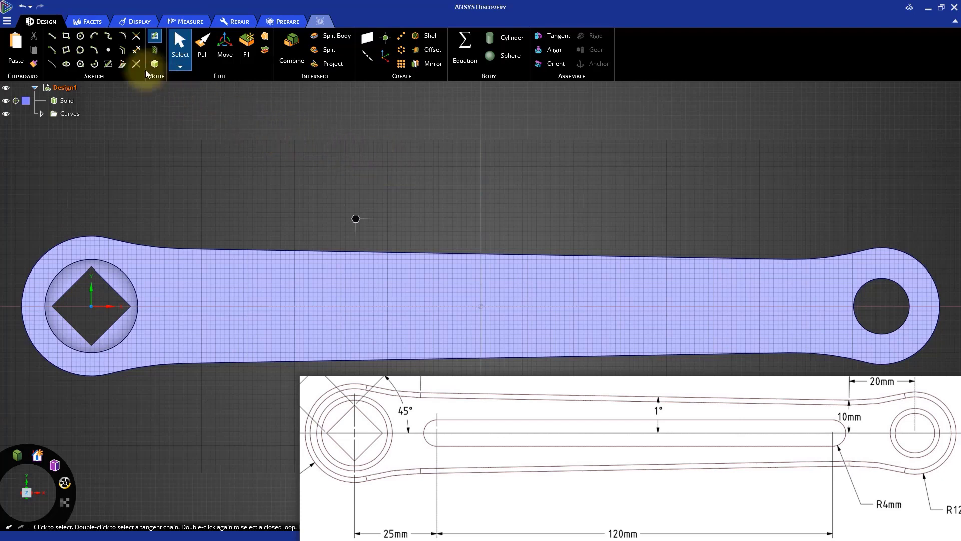
pyautogui.click(80, 35)
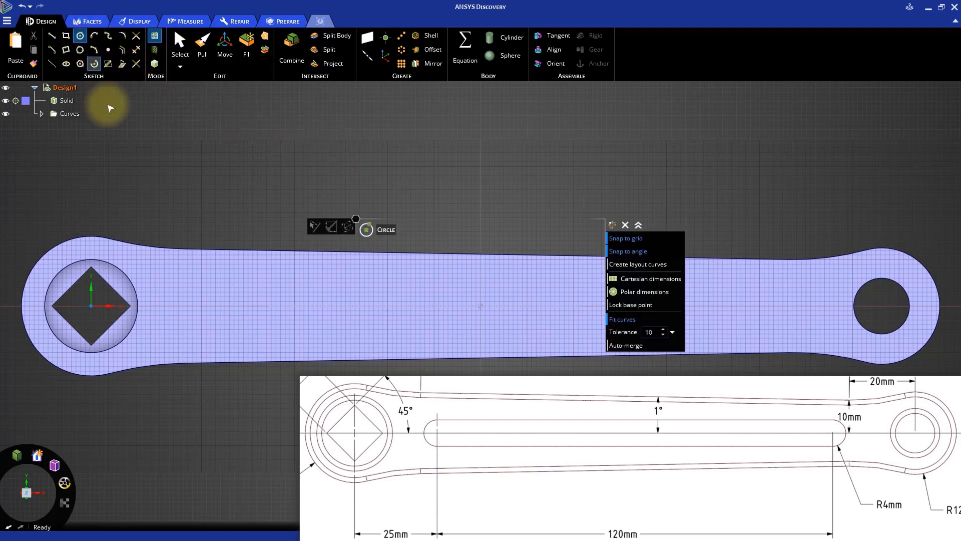
pyautogui.click(91, 306)
pyautogui.write('85')
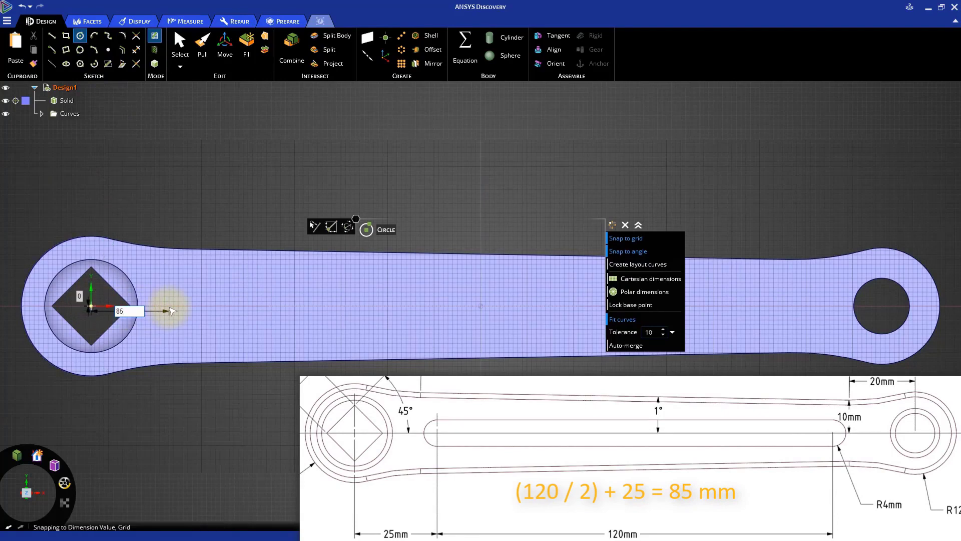
pyautogui.press('Return')
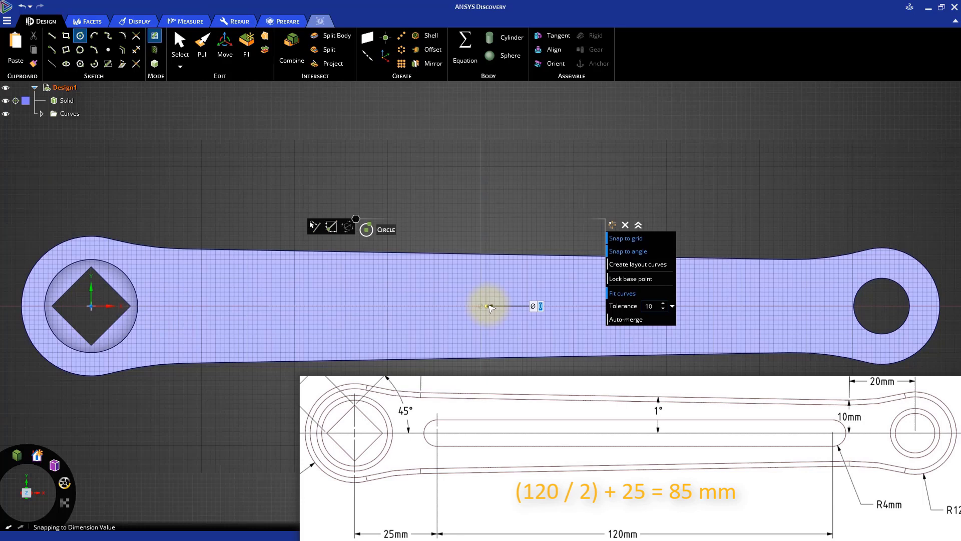
pyautogui.write('8')
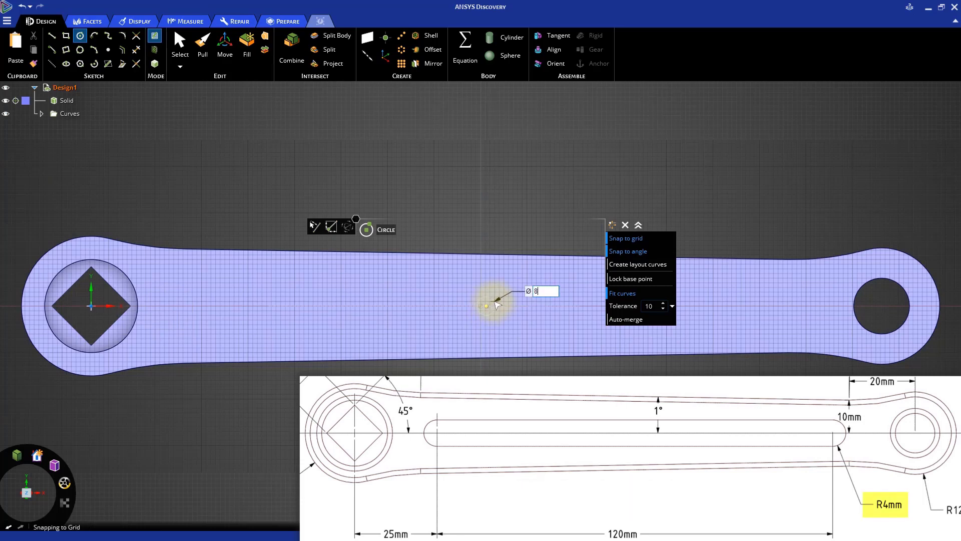
pyautogui.press('Return')
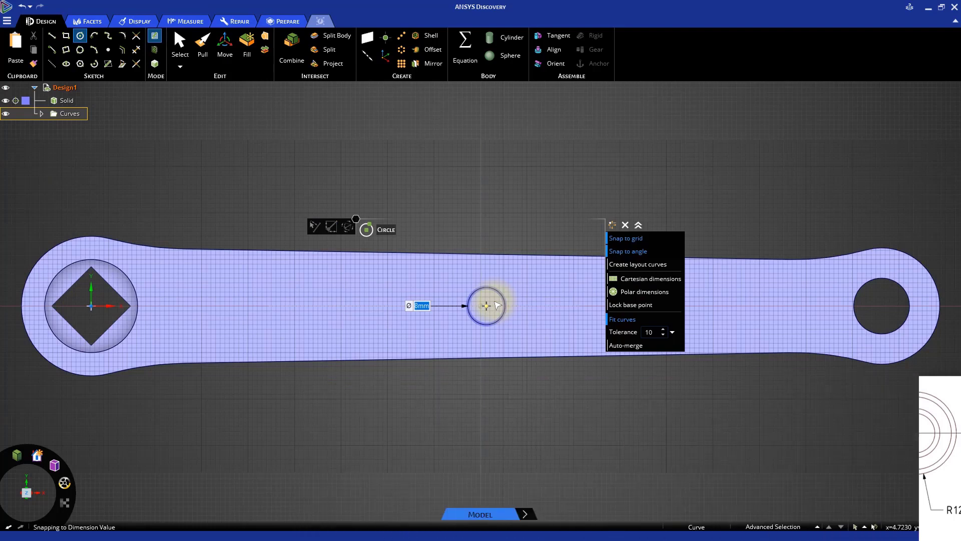
# Pull the 8 mm circle 2 mm down into the crank as a round pocket
pyautogui.click(209, 53)
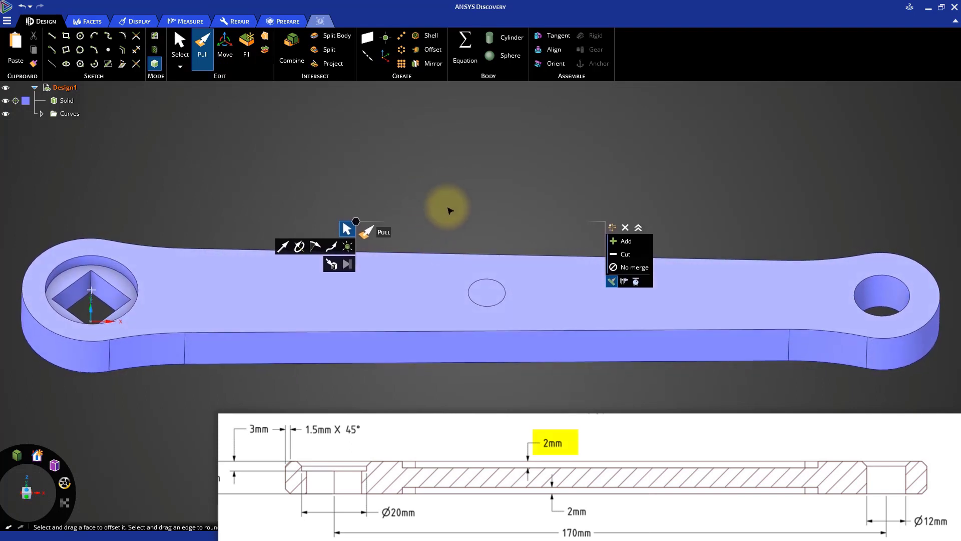
pyautogui.click(488, 289)
pyautogui.moveTo(489, 288); pyautogui.dragTo(490, 295)
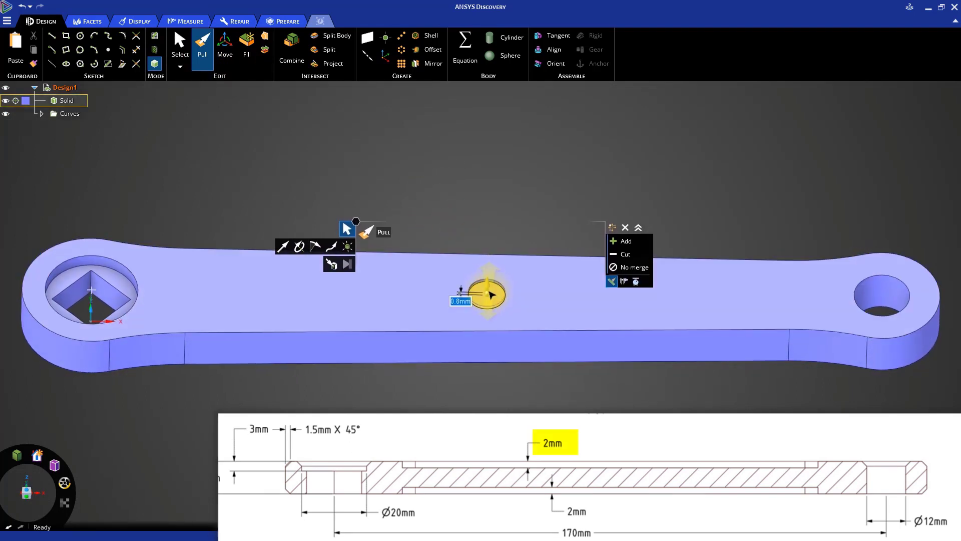
pyautogui.write('2')
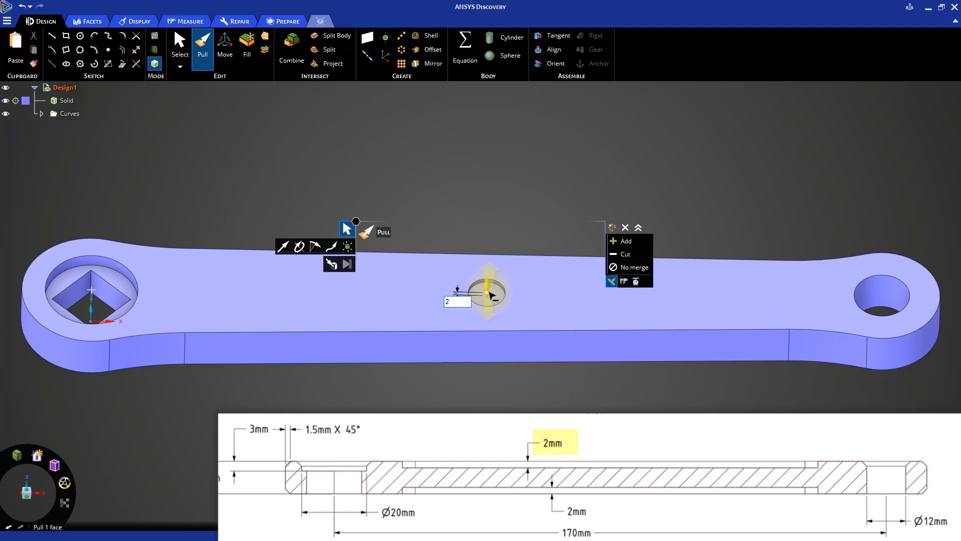
pyautogui.press('Return')
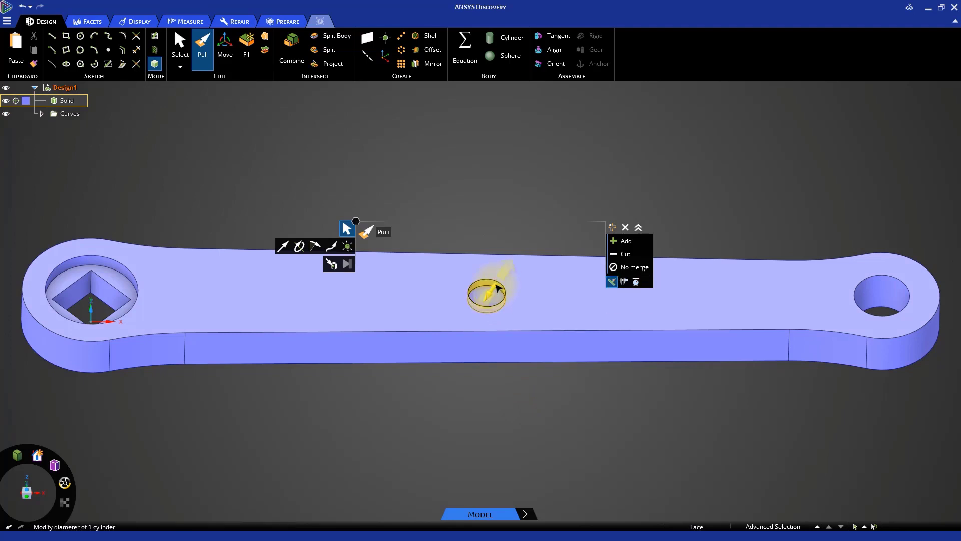
# Stretch the pocket symmetrically along its axis into a 120 mm slot
pyautogui.scroll(5, 496, 285)
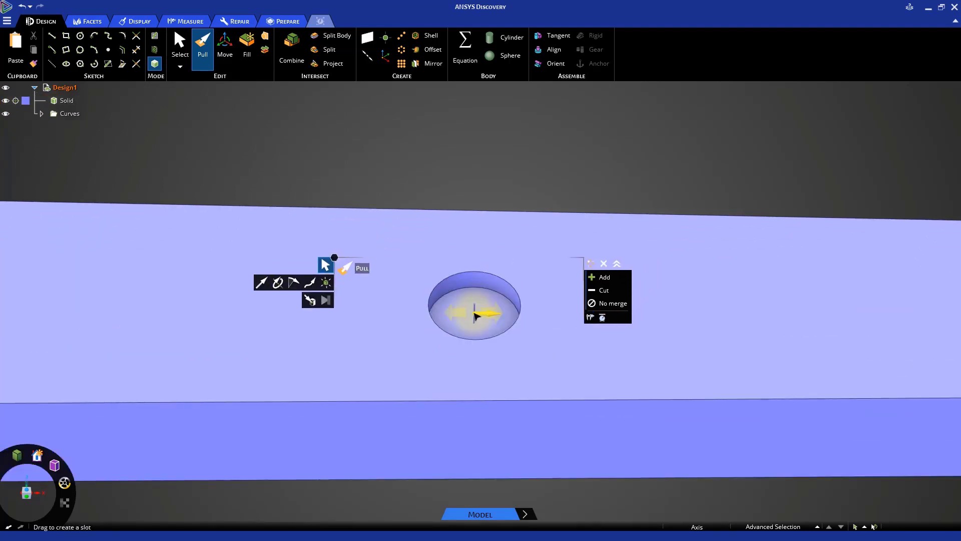
pyautogui.click(476, 315)
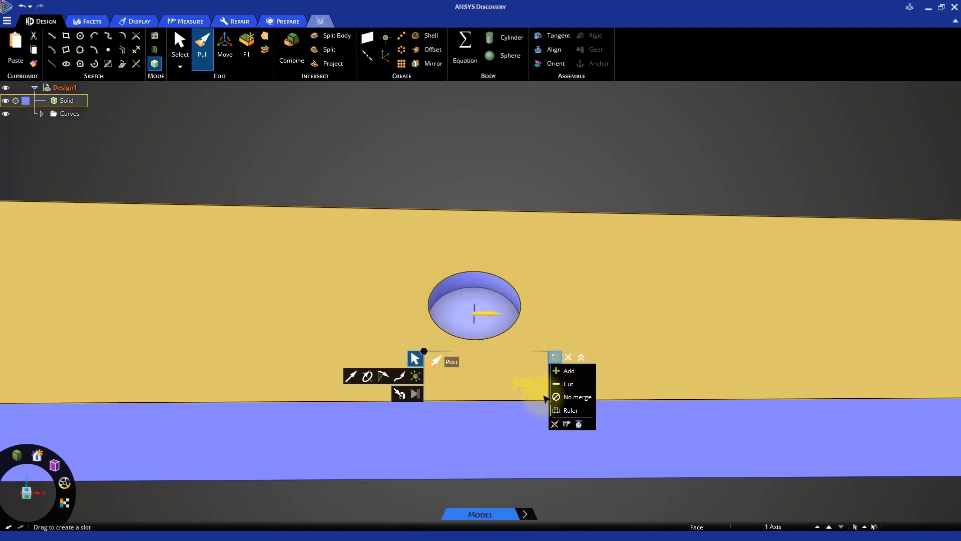
pyautogui.click(554, 424)
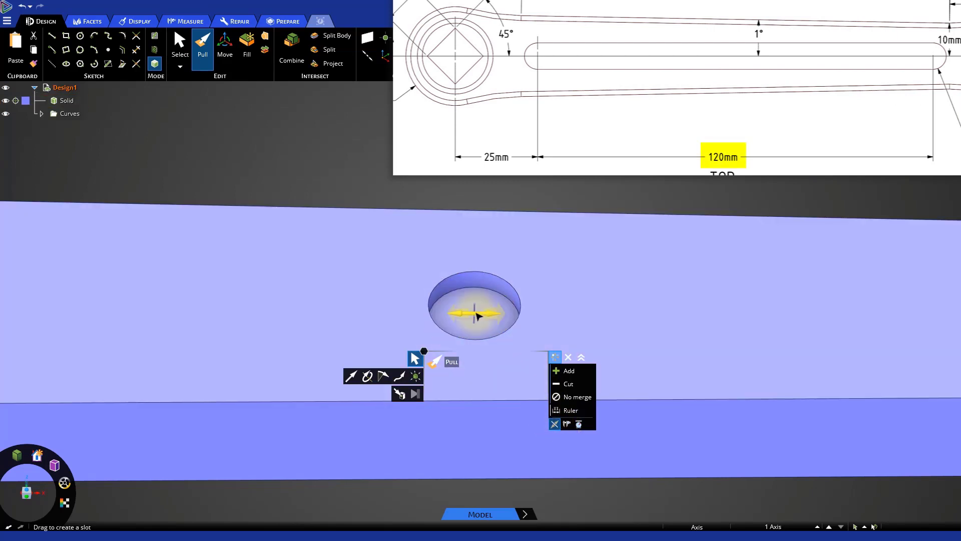
pyautogui.moveTo(477, 315); pyautogui.dragTo(498, 317)
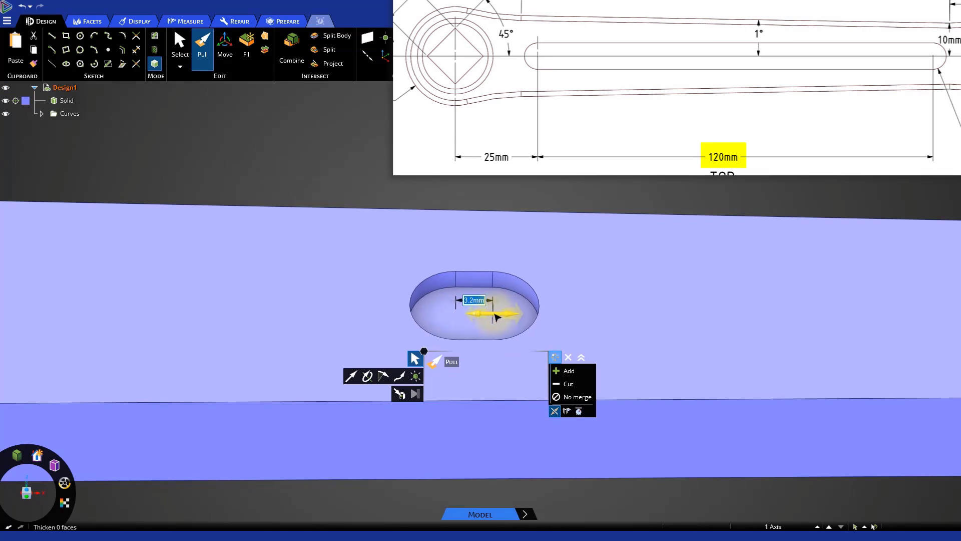
pyautogui.write('120')
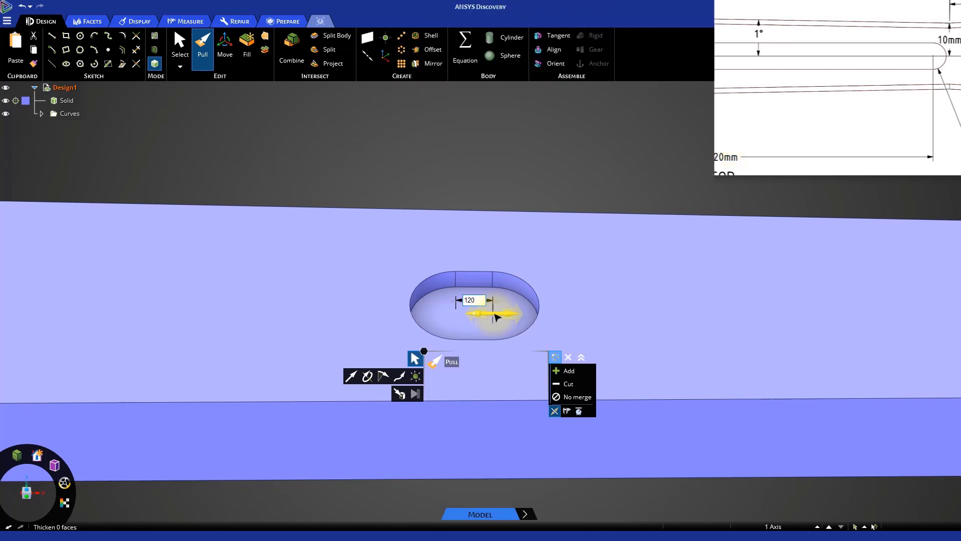
pyautogui.press('Return')
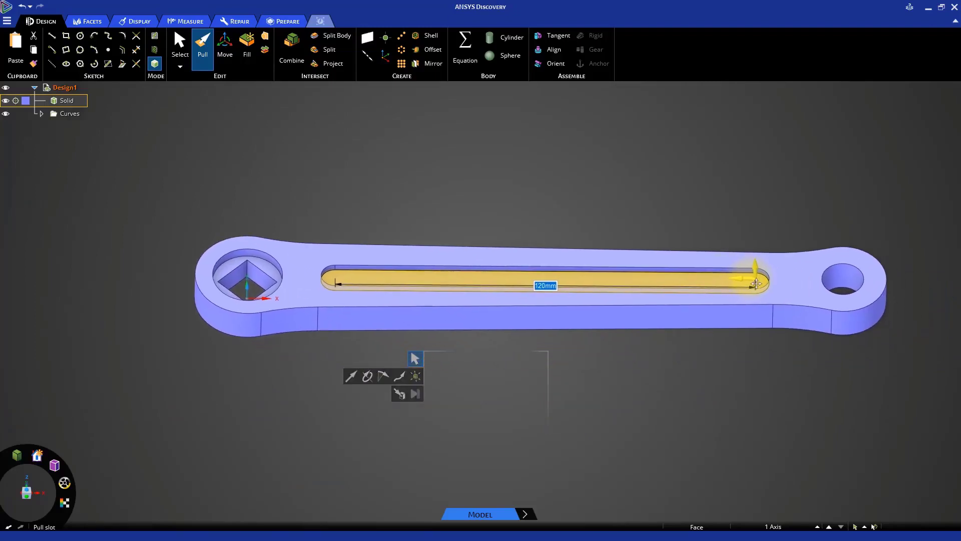
pyautogui.press('s')
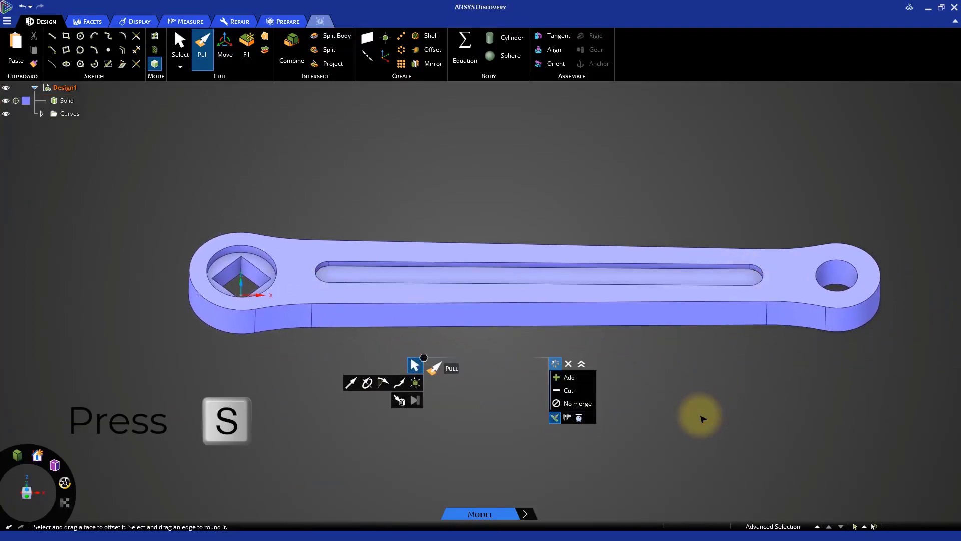
# Orbit to a top-down view, delete the plane around the crank, and return home
pyautogui.moveTo(705, 393); pyautogui.dragTo(701, 242, button='middle')
pyautogui.click(670, 287)
pyautogui.click(669, 288)
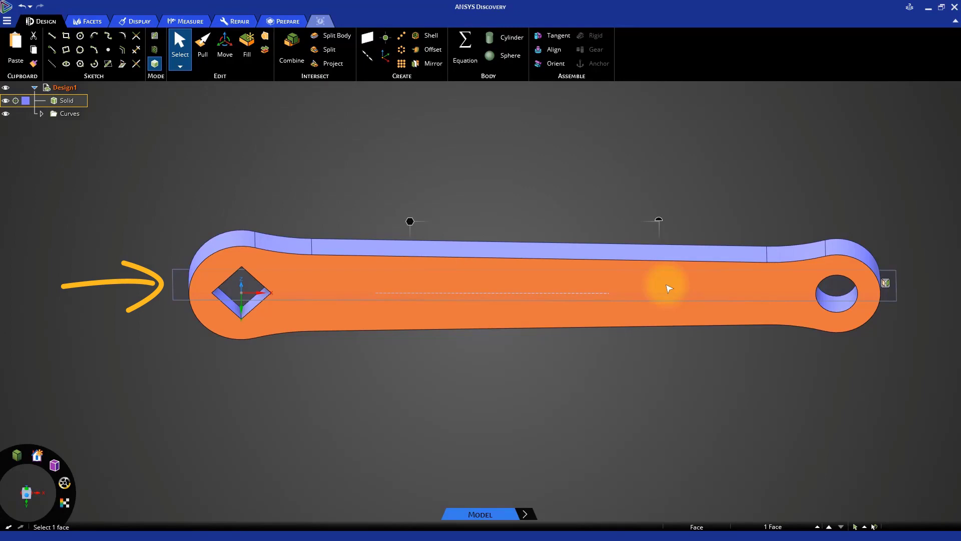
pyautogui.click(893, 303)
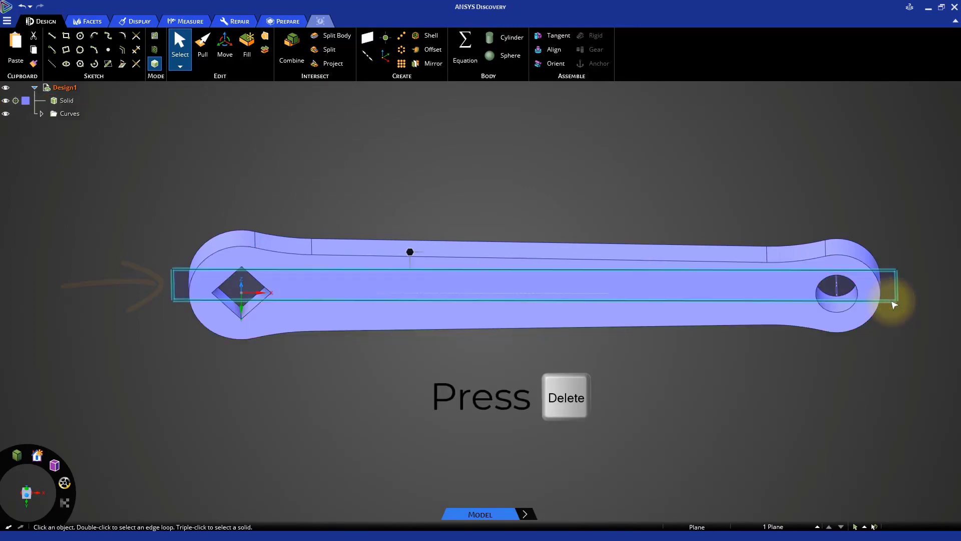
pyautogui.press('Delete')
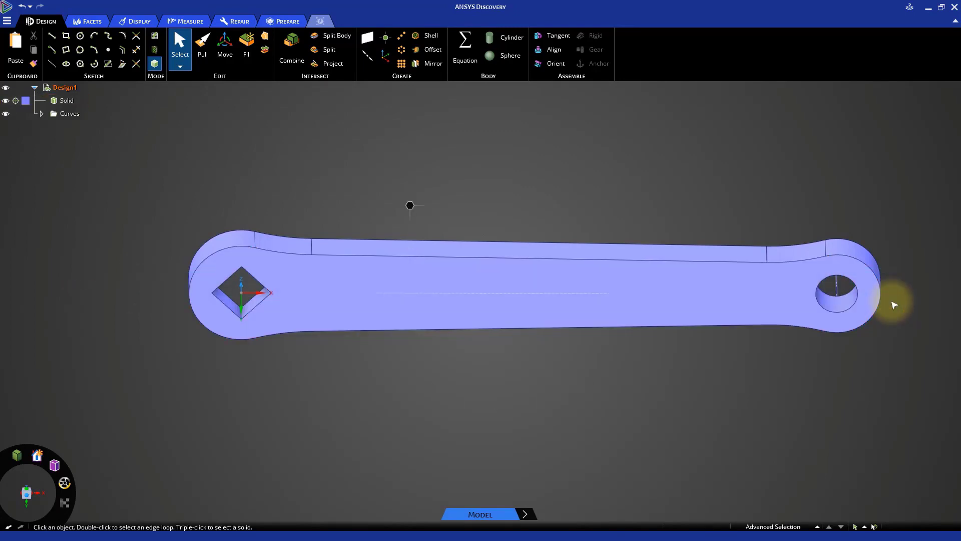
pyautogui.press('h')
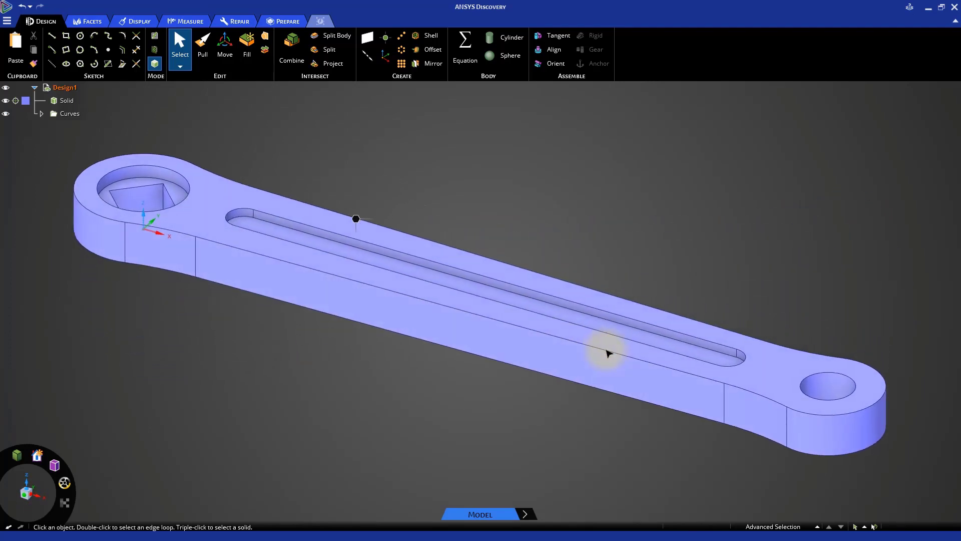
# Chamfer the whole top outer edge loop of the crank at 1.5 mm using Pull
pyautogui.doubleClick(599, 351)
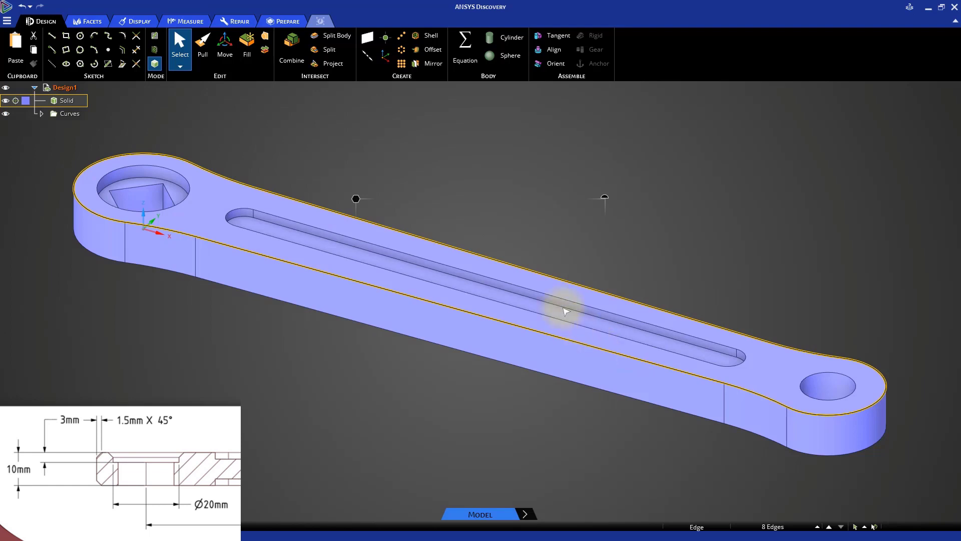
pyautogui.click(203, 45)
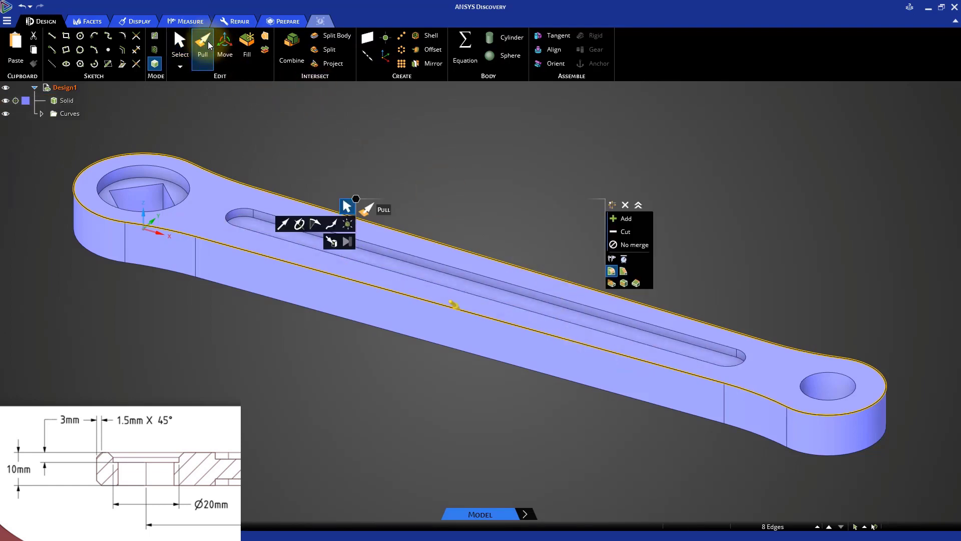
pyautogui.click(625, 271)
pyautogui.press('space')
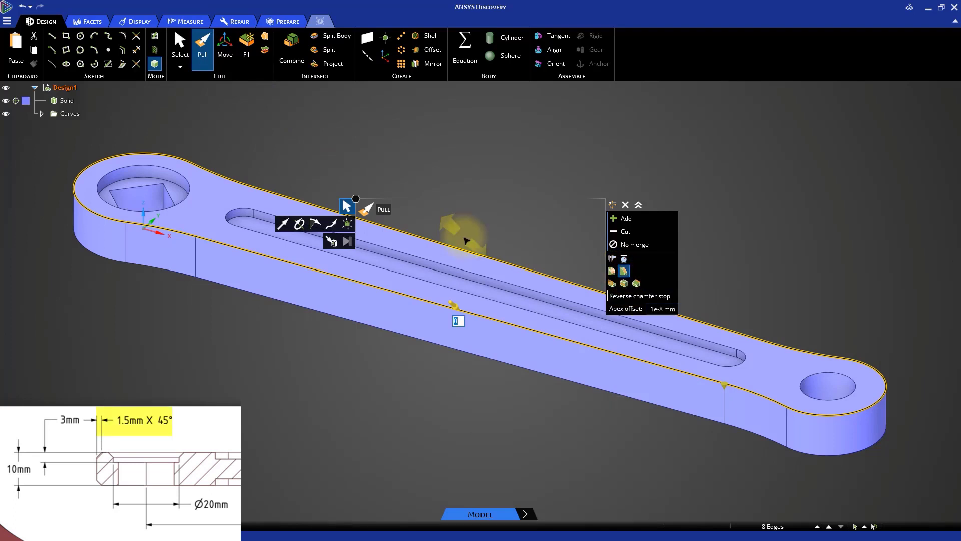
pyautogui.write('1.')
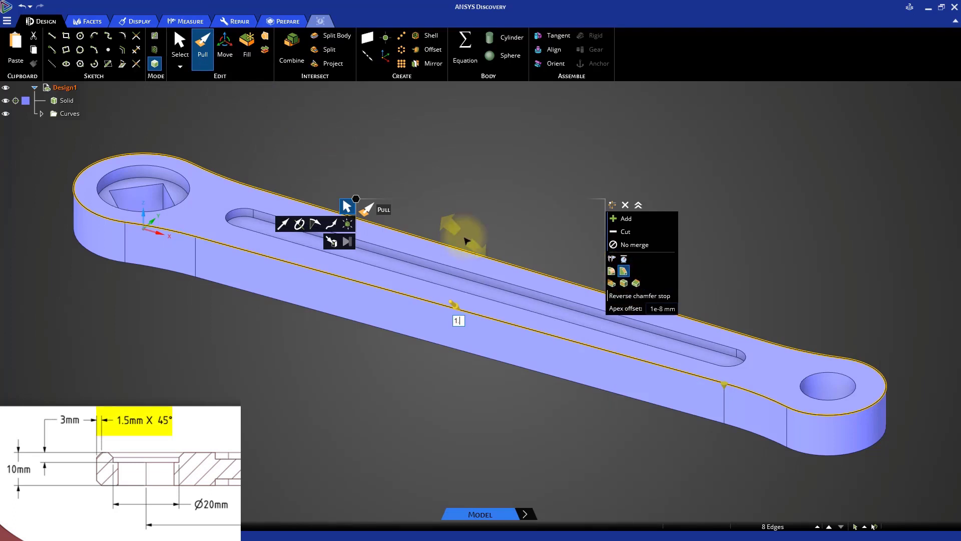
pyautogui.write('5')
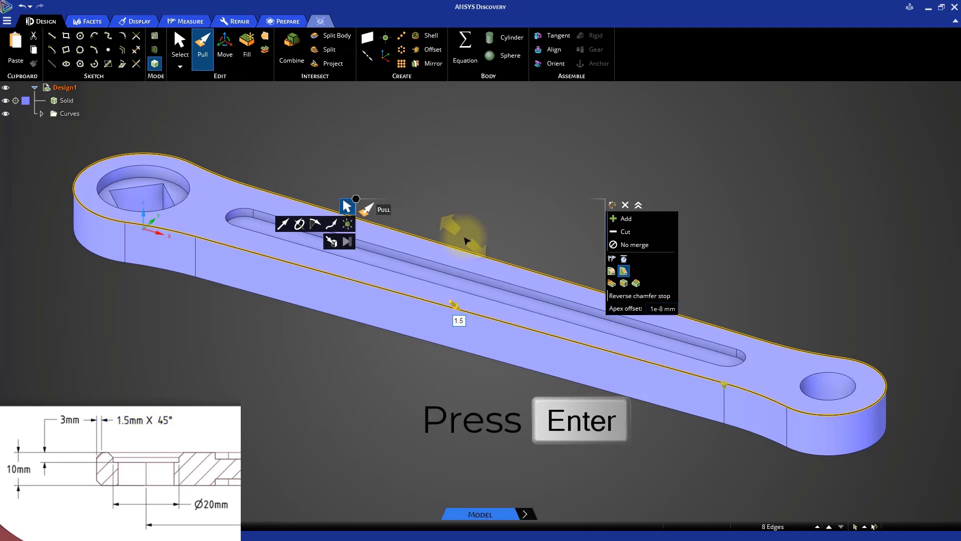
pyautogui.press('Return')
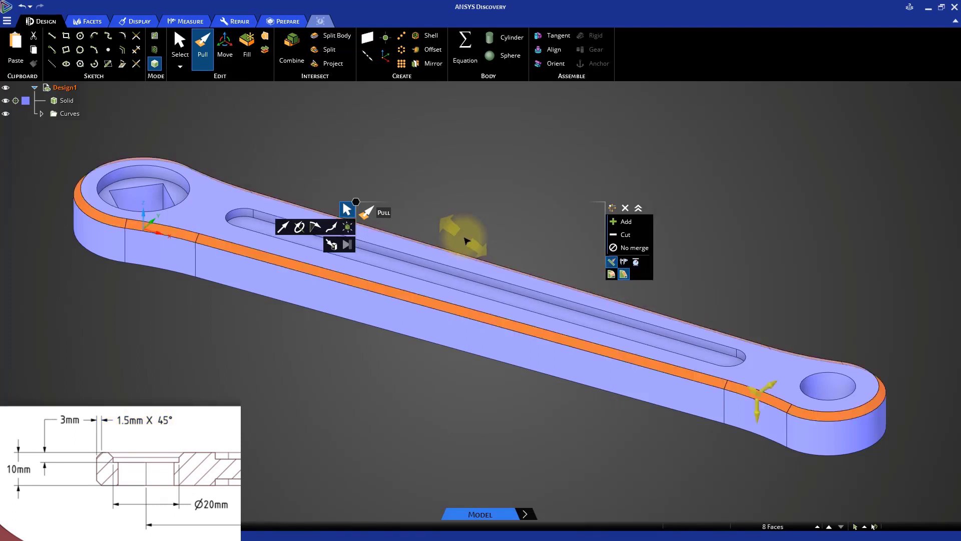
pyautogui.click(474, 235)
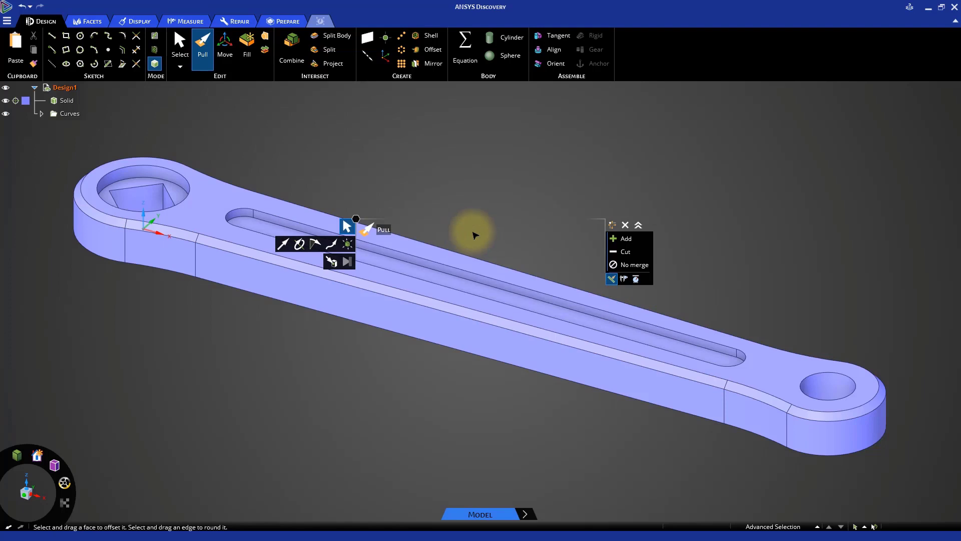
pyautogui.press('Escape')
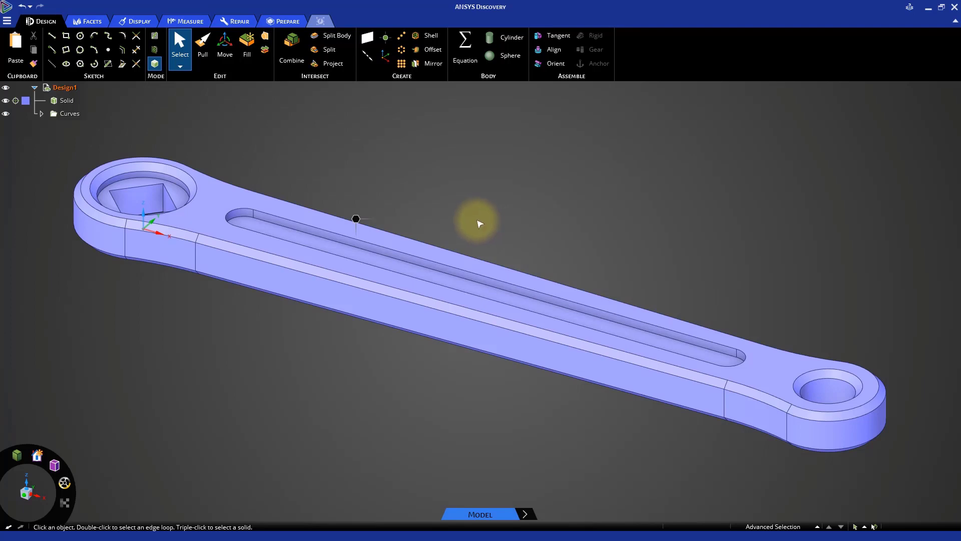
# Colour the crank body blue and give it a Metallic finish
pyautogui.click(67, 102)
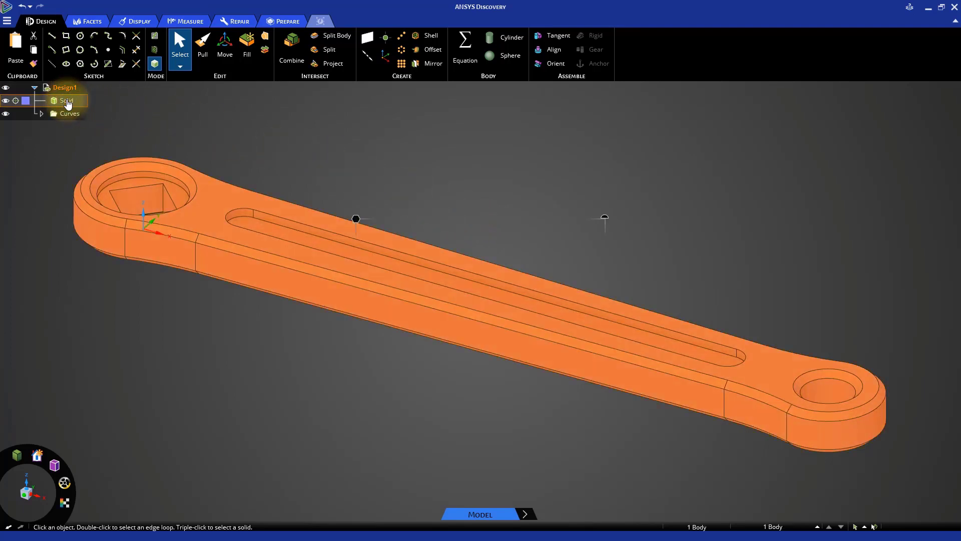
pyautogui.click(139, 21)
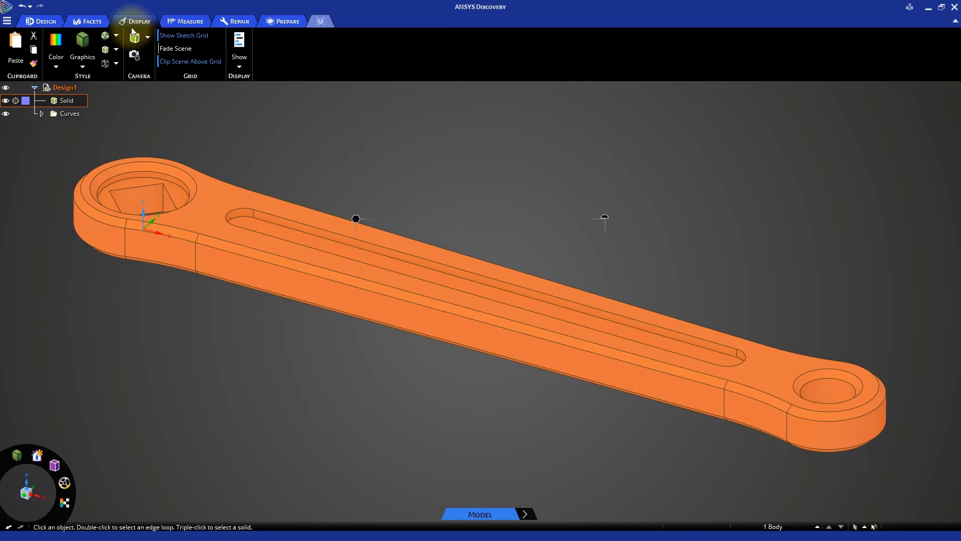
pyautogui.click(56, 54)
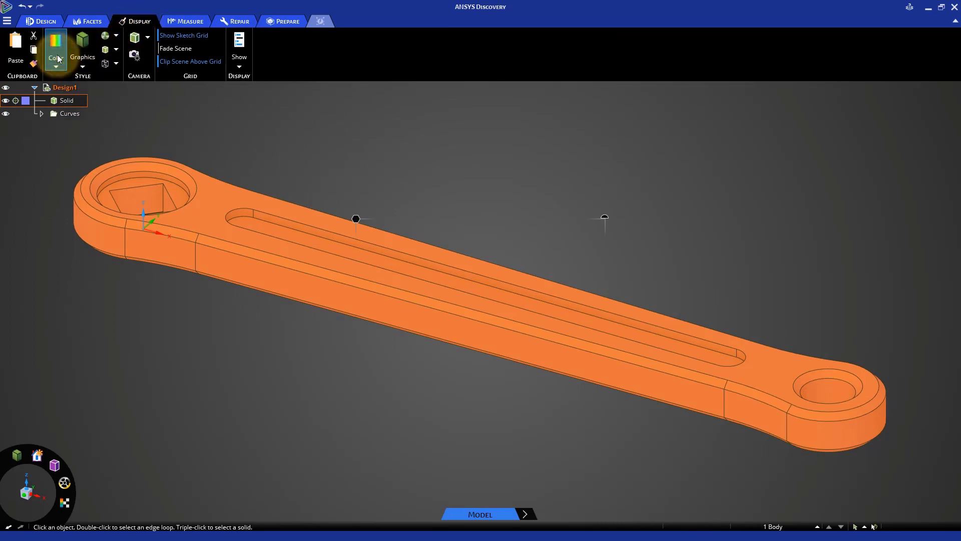
pyautogui.click(129, 107)
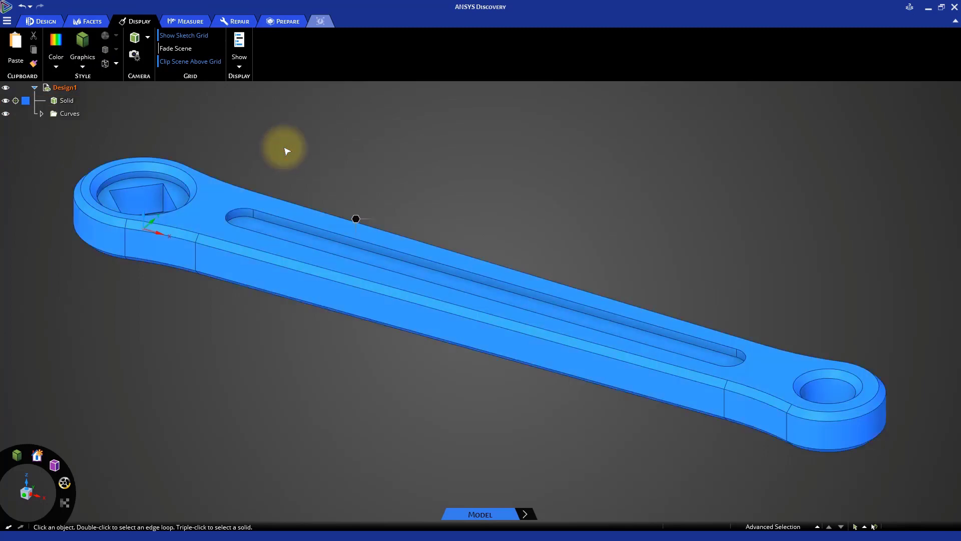
pyautogui.click(69, 101)
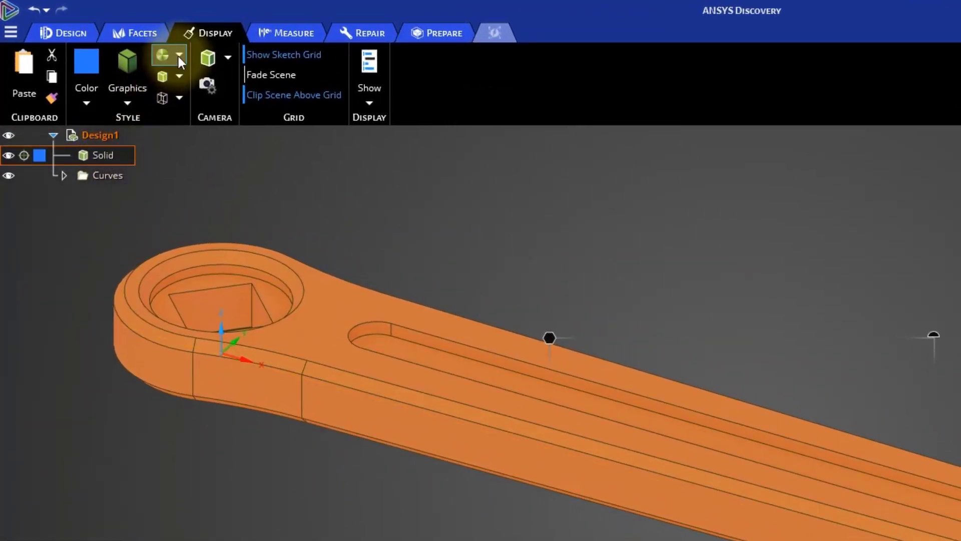
pyautogui.click(178, 56)
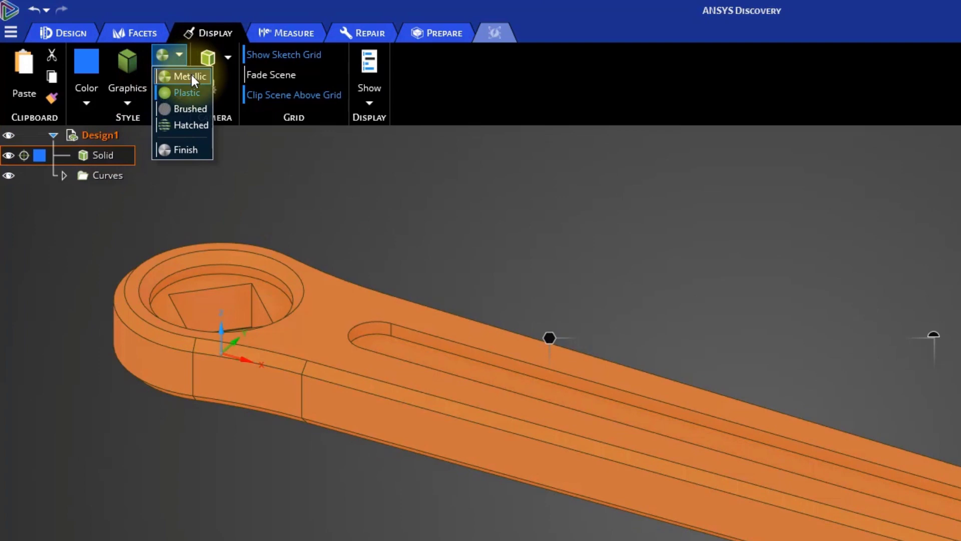
pyautogui.click(191, 76)
pyautogui.click(513, 254)
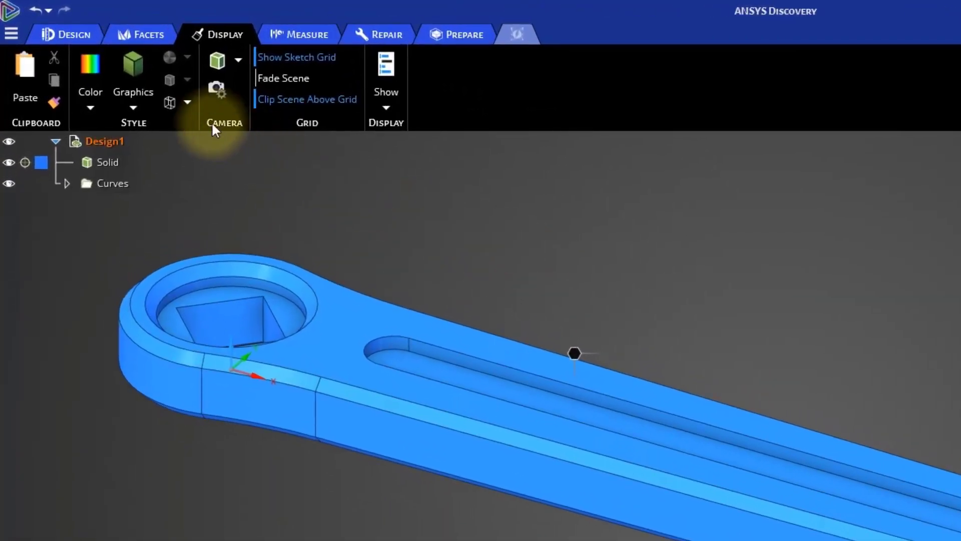
# Hide the tangent and solid edge lines on the model
pyautogui.click(188, 100)
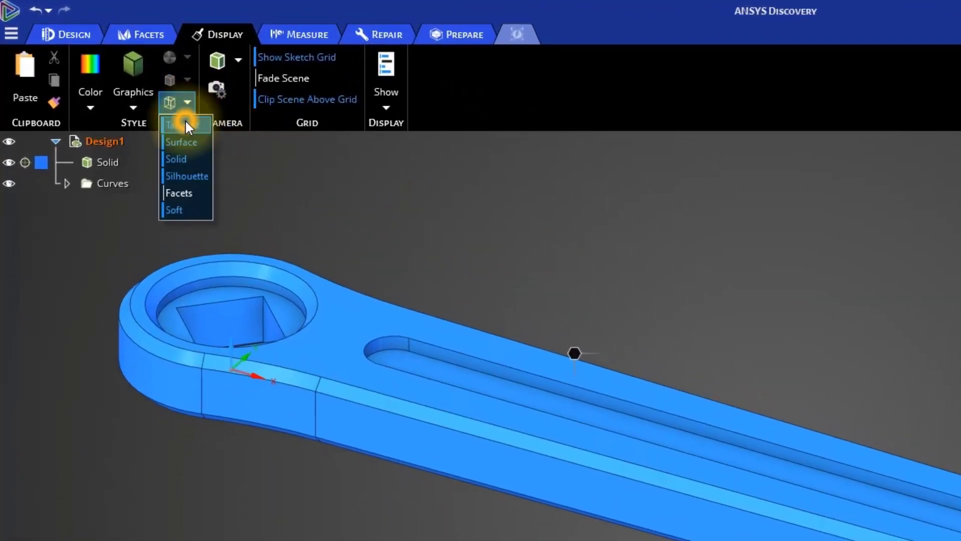
pyautogui.click(186, 125)
pyautogui.click(187, 102)
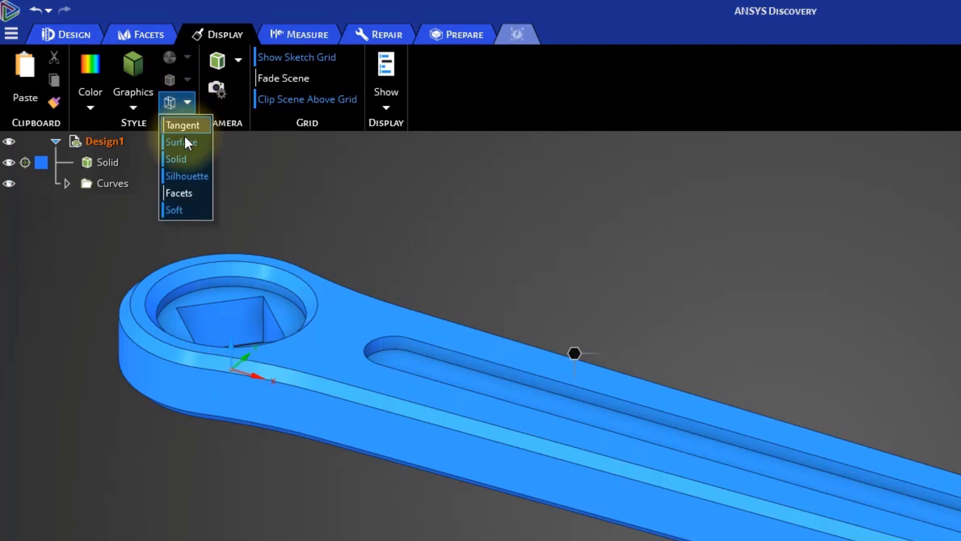
pyautogui.click(181, 157)
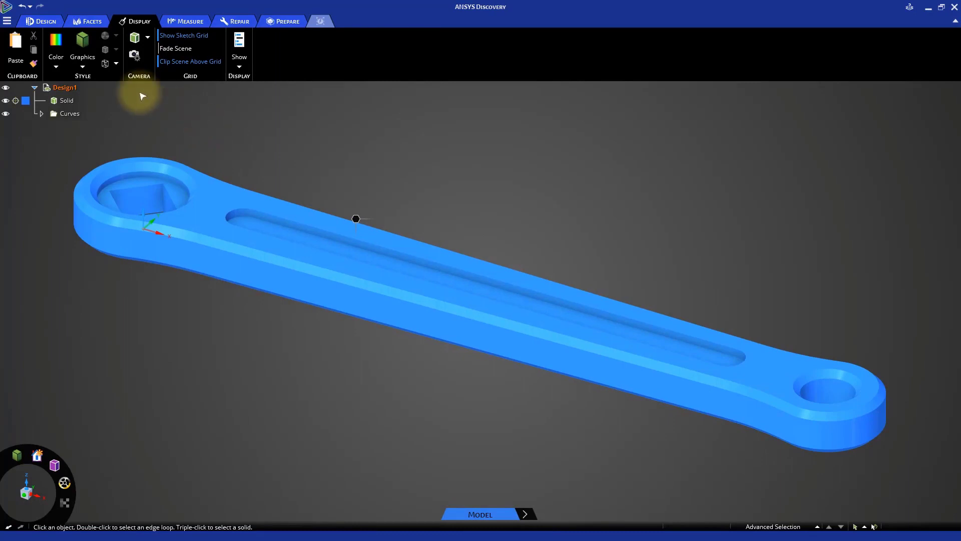
# Save the crank design as the Discovery file bike-crank
pyautogui.click(7, 21)
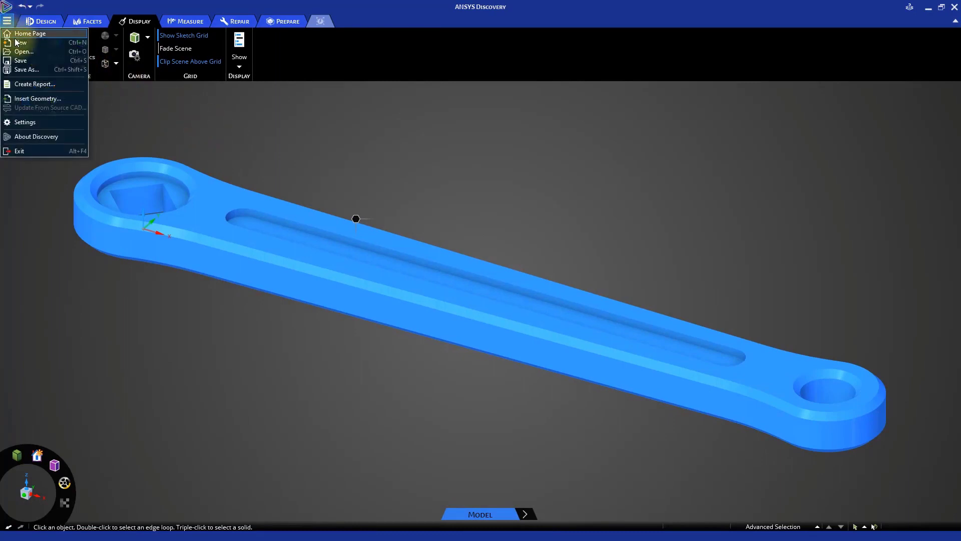
pyautogui.click(23, 61)
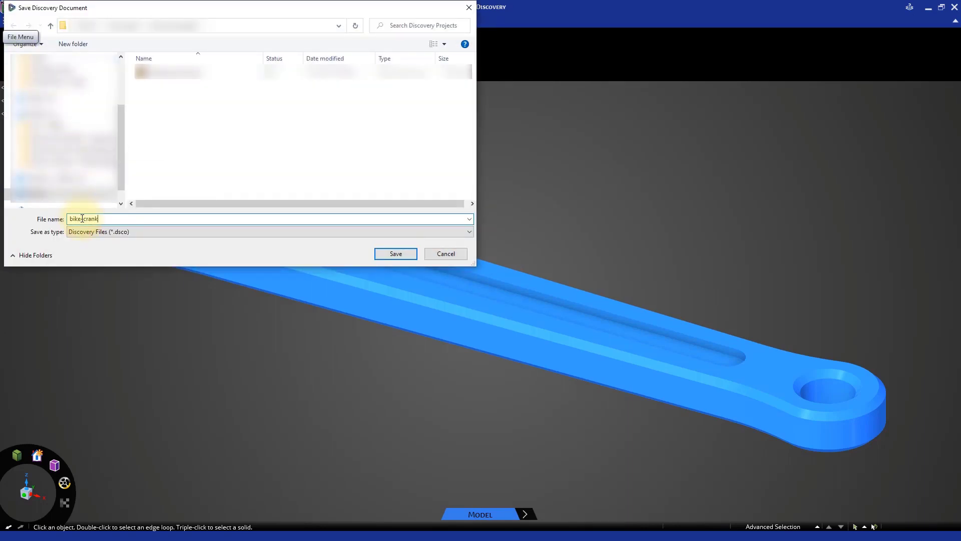
pyautogui.click(396, 254)
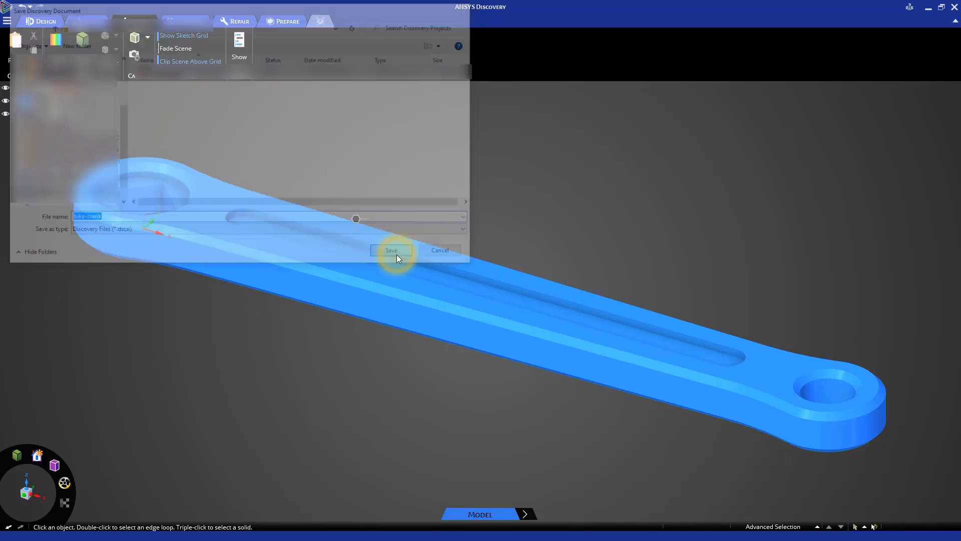